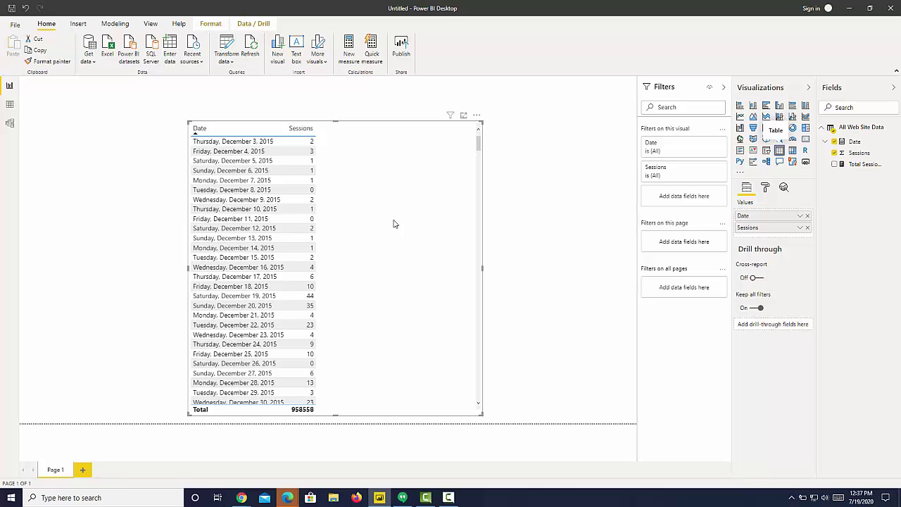
Step: Look through the daily rows of the Date and Sessions table visual and make the visual narrower and slightly shorter
scroll(347, 208, down, 2)
scroll(348, 209, down, 20)
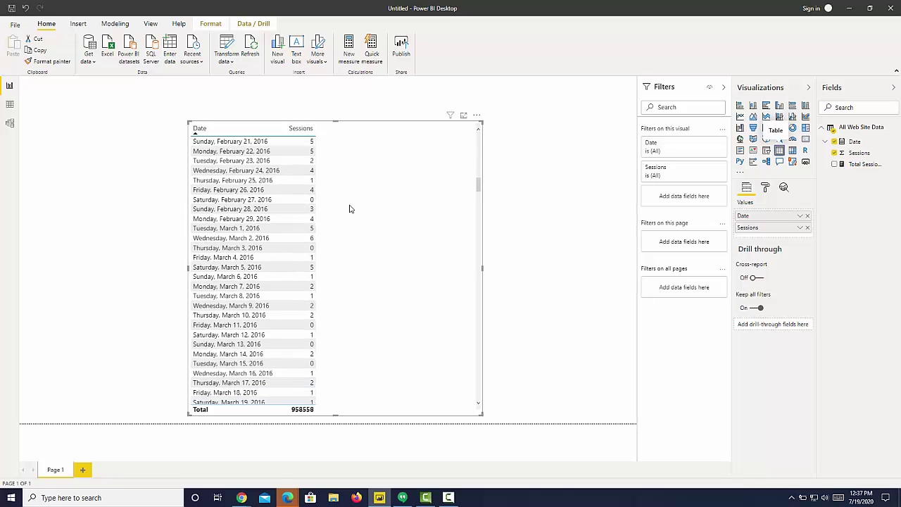
scroll(350, 210, down, 20)
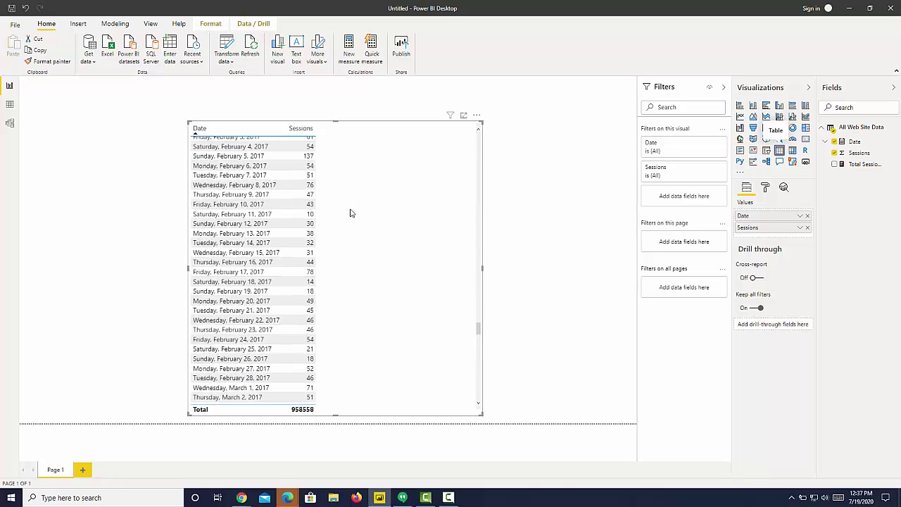
scroll(350, 214, down, 20)
scroll(354, 218, up, 20)
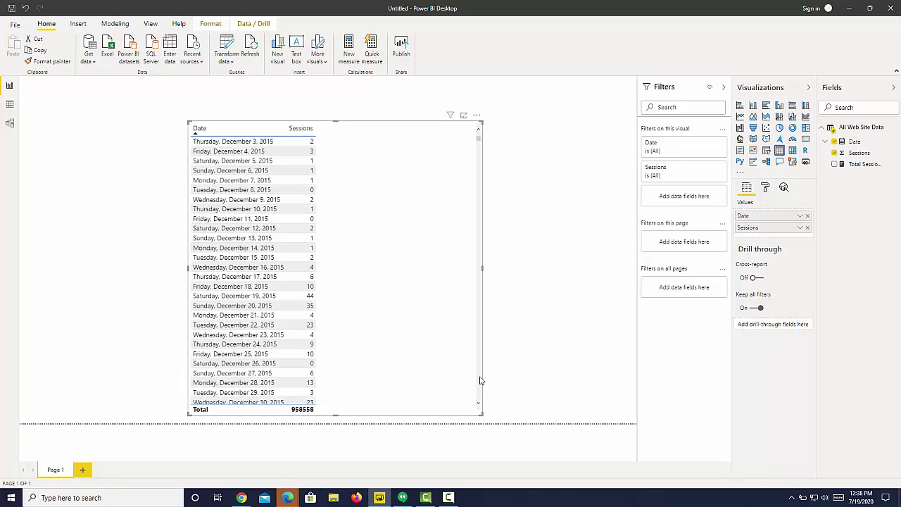
drag(482, 415, 393, 400)
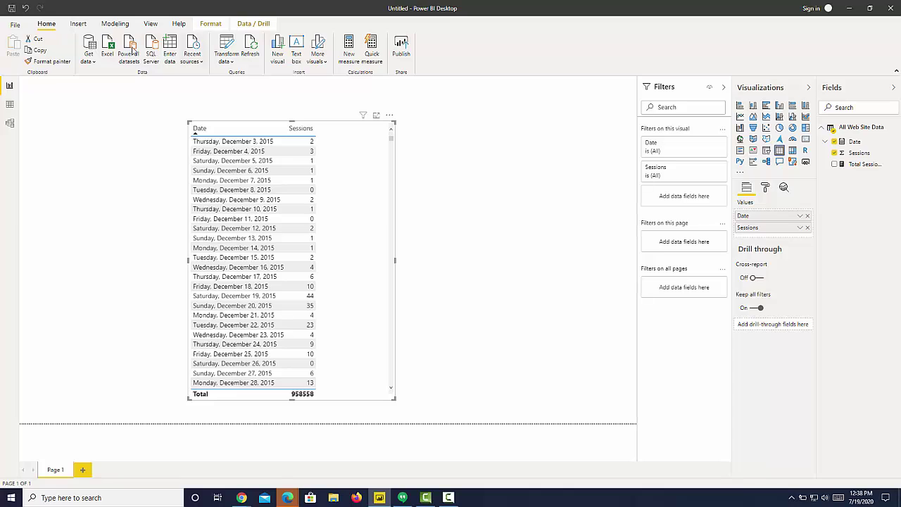
Step: Create a calculated table with the CALENDAR function, using DATE(2016,1,1) as the start date
click(113, 23)
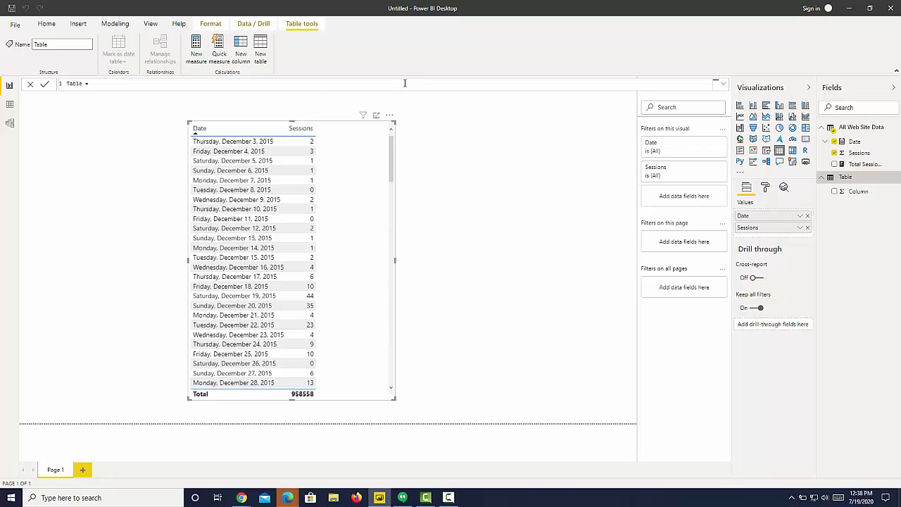
text(cal)
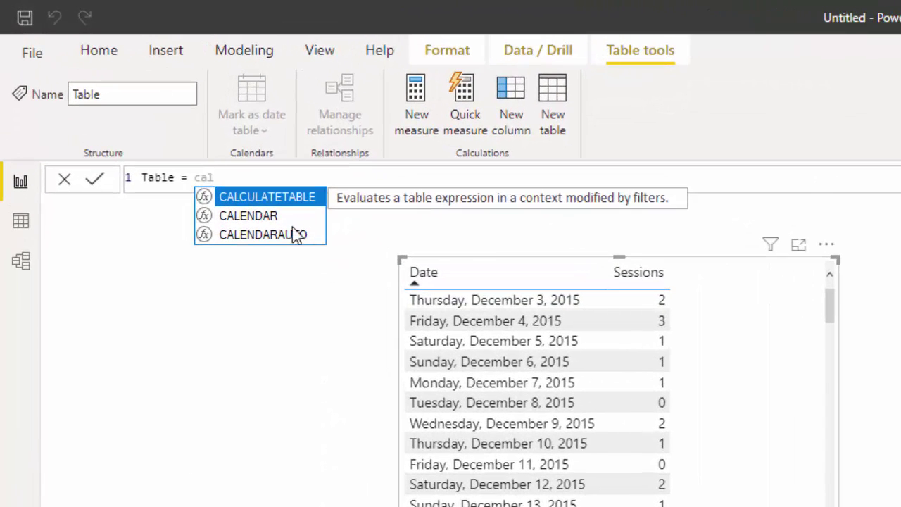
key(Down)
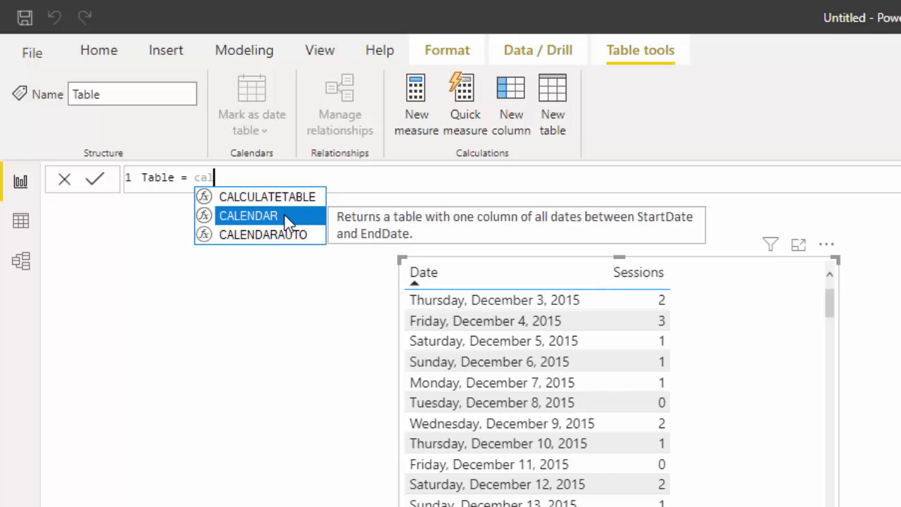
key(Tab)
text(date)
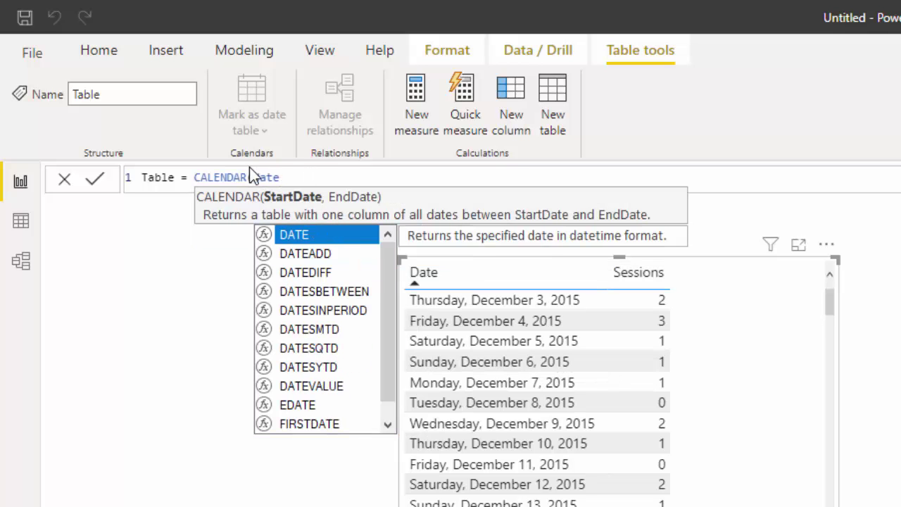
click(309, 236)
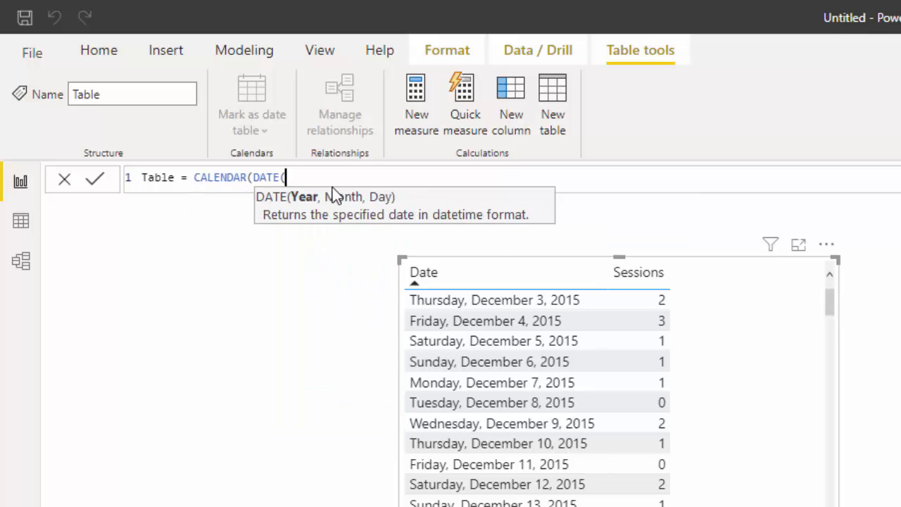
text(2016,)
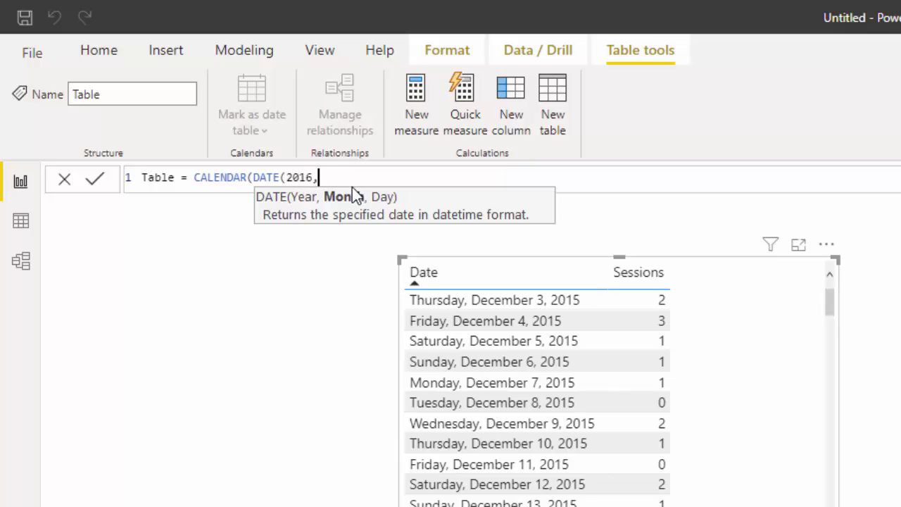
text(1,1)
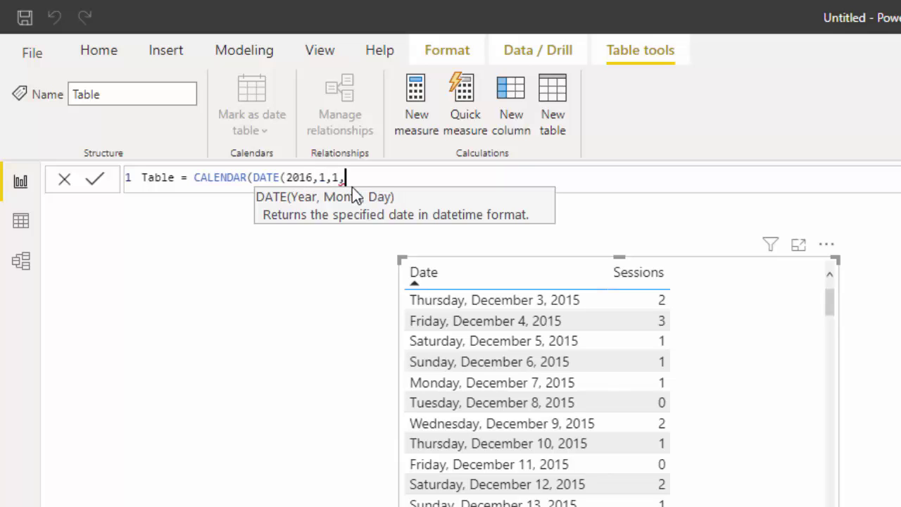
text(),)
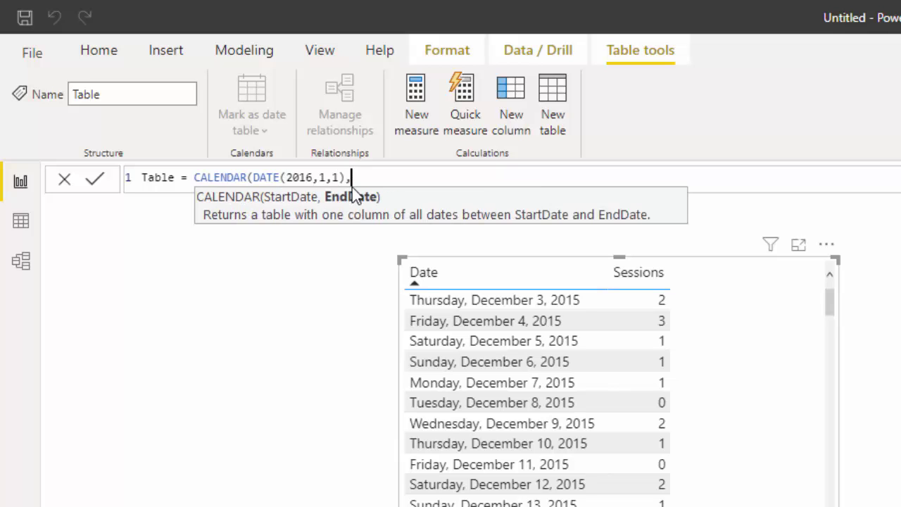
Step: Enter DATE(2020,12,31) as the end date of the CALENDAR formula
text(date)
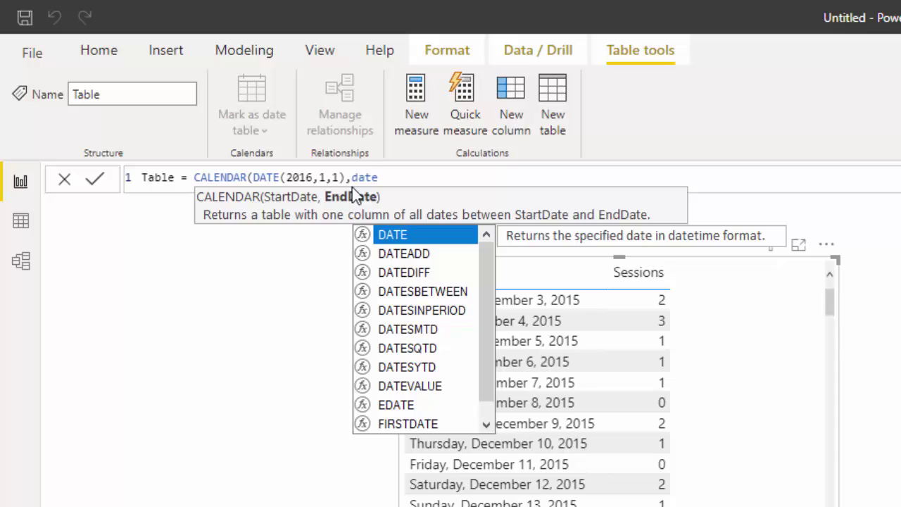
click(417, 235)
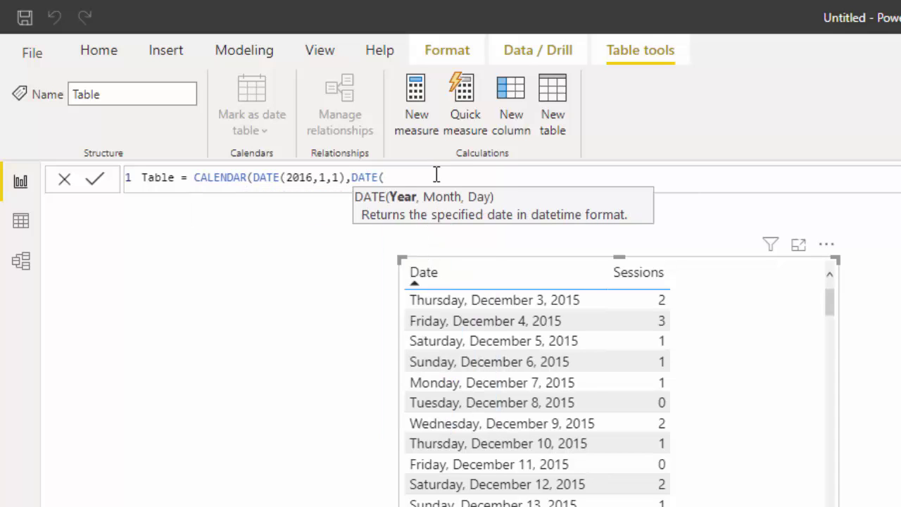
text(2020,12)
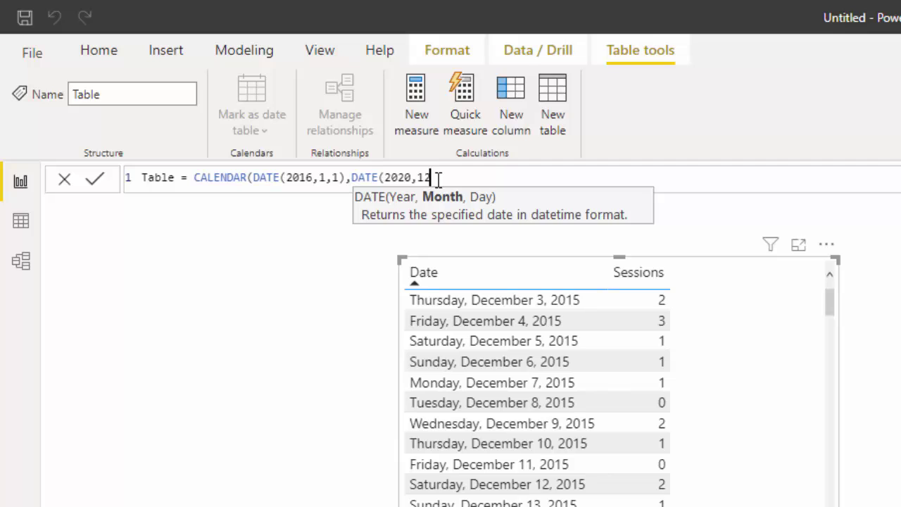
text(,31)
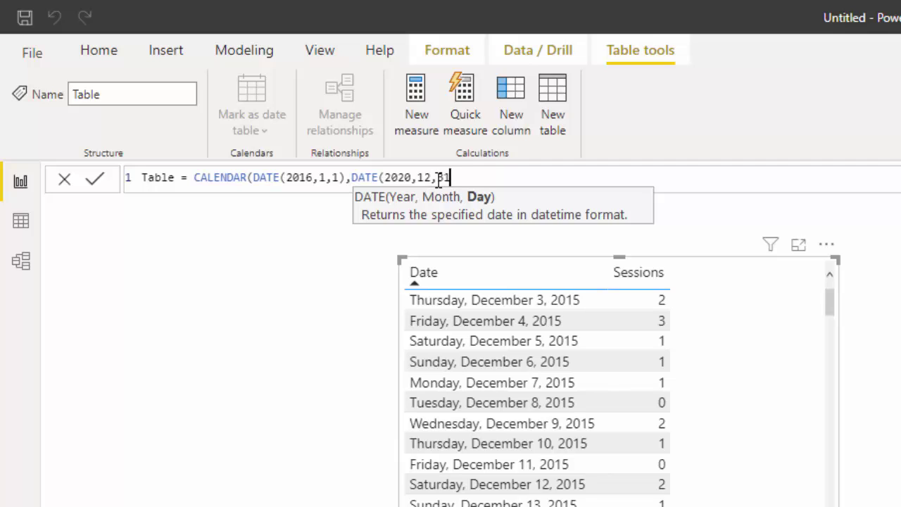
text())
Step: Rename the calculated table to Date in its formula and commit it
drag(174, 177, 135, 185)
text(Date)
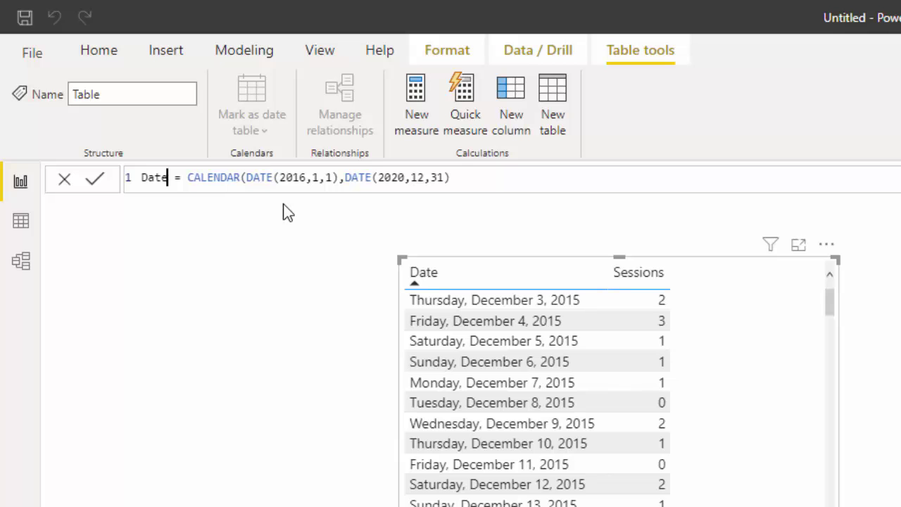
click(94, 180)
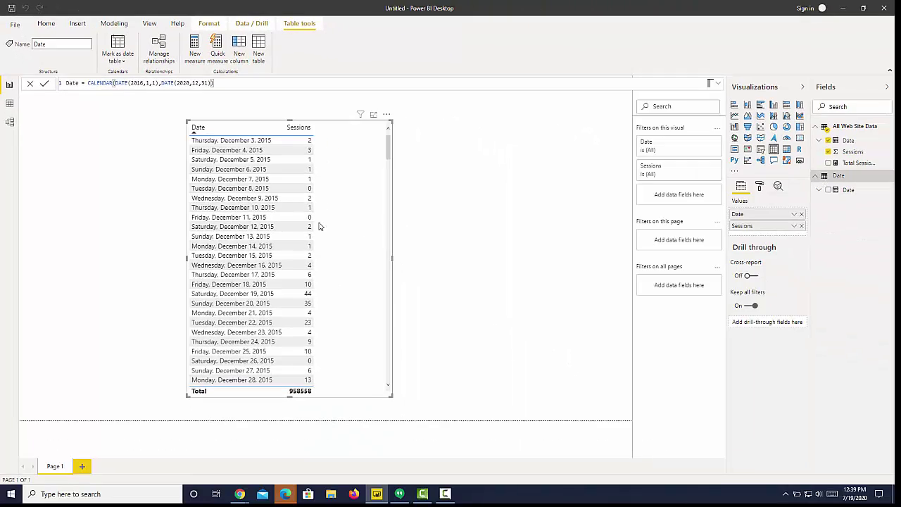
Step: In the model view, relate the Date table's Date column to All Web Site Data's Date column, and place All Web Site Data below the Date table
click(10, 122)
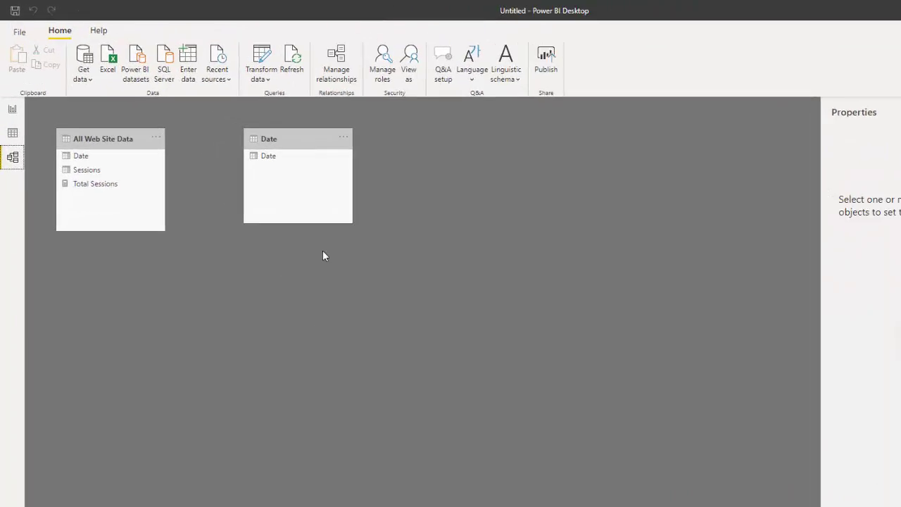
click(317, 215)
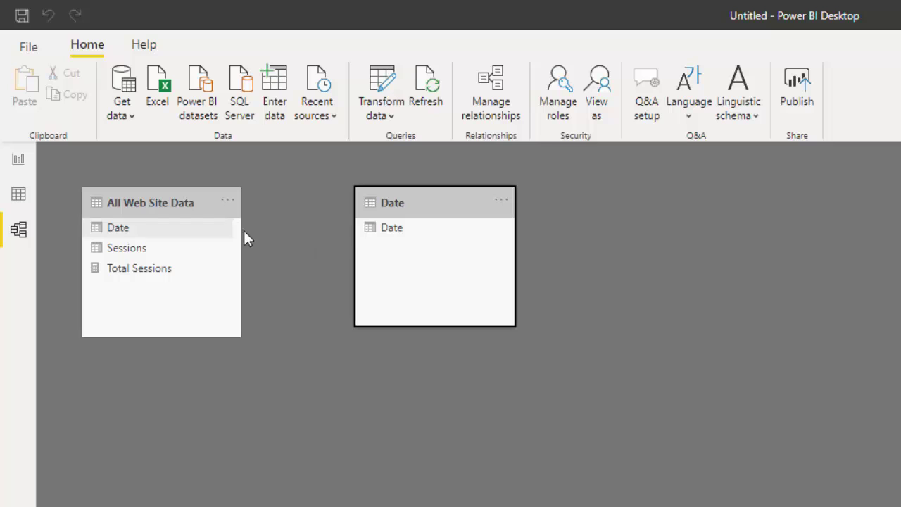
drag(367, 229, 151, 231)
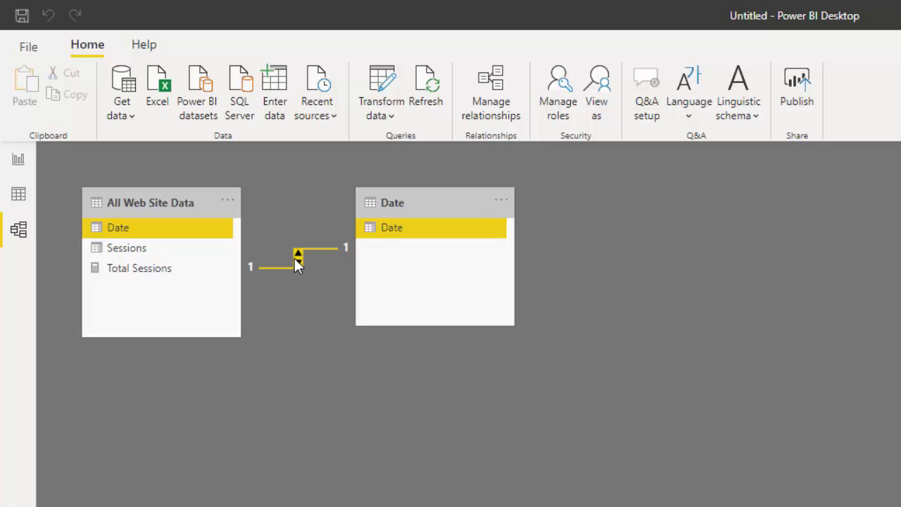
drag(190, 191, 345, 500)
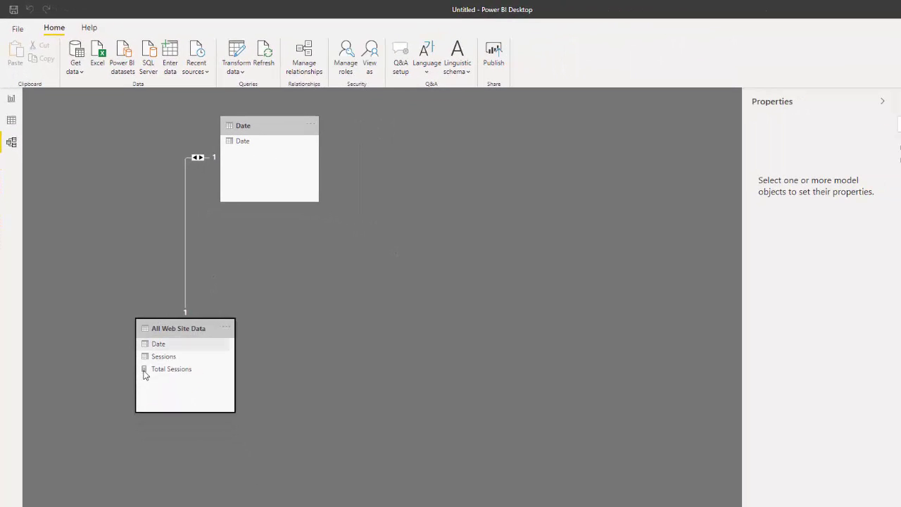
Step: Set the cardinality of the relationship between Date and All Web Site Data to One to many (1:*)
double_click(196, 158)
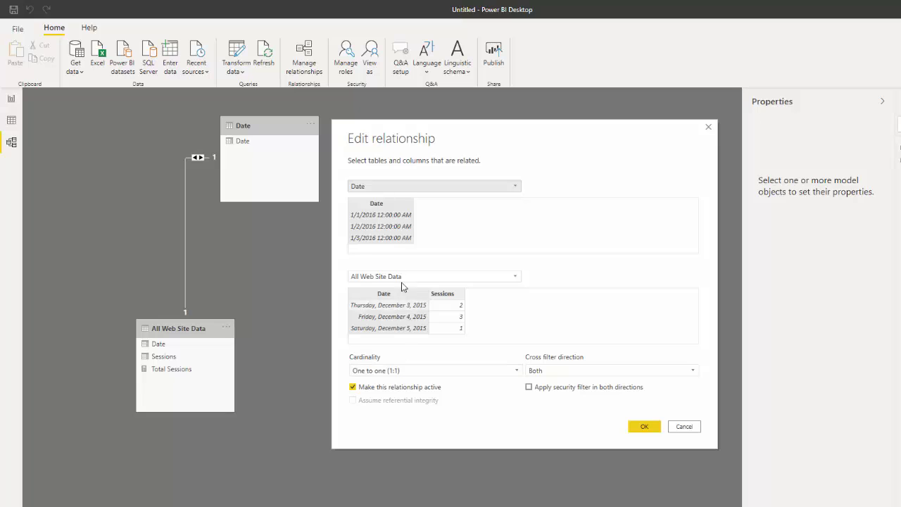
click(448, 372)
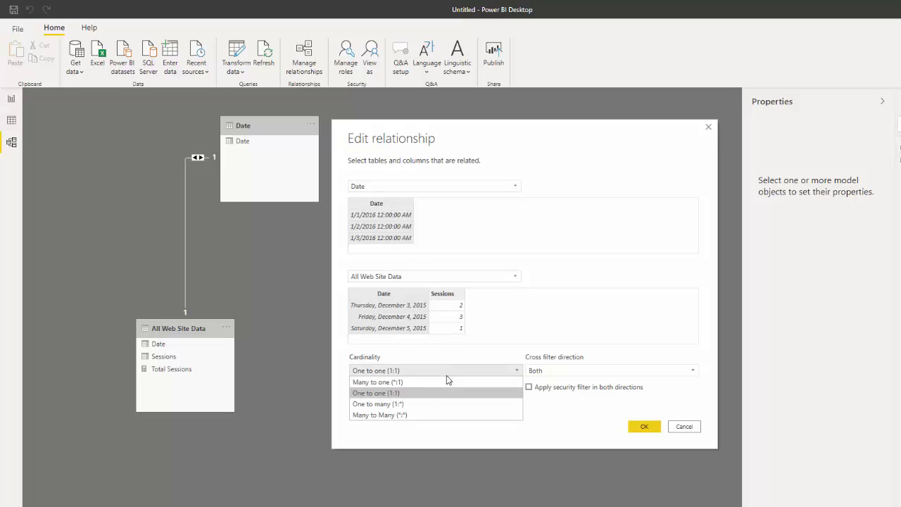
click(421, 404)
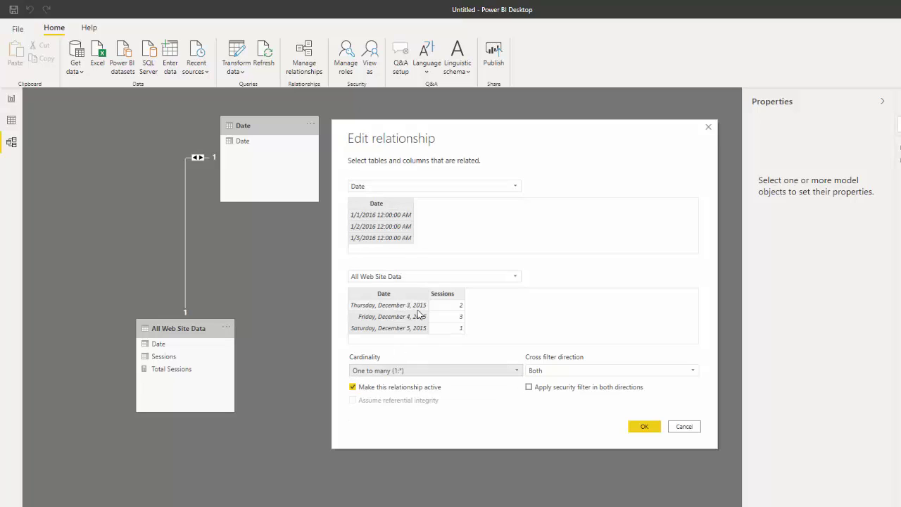
click(646, 427)
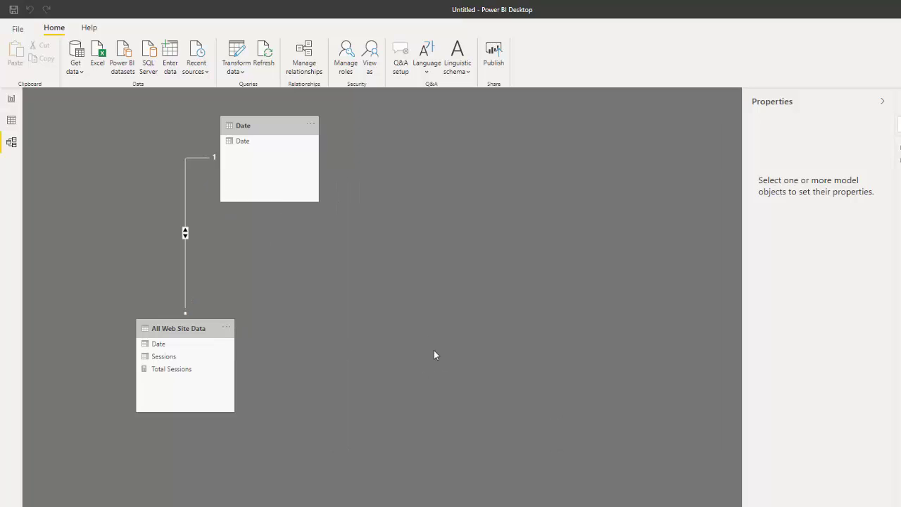
Step: Return to the report, move the table visual toward the page's left edge, and inspect the formula of the Total Sessions measure
click(11, 98)
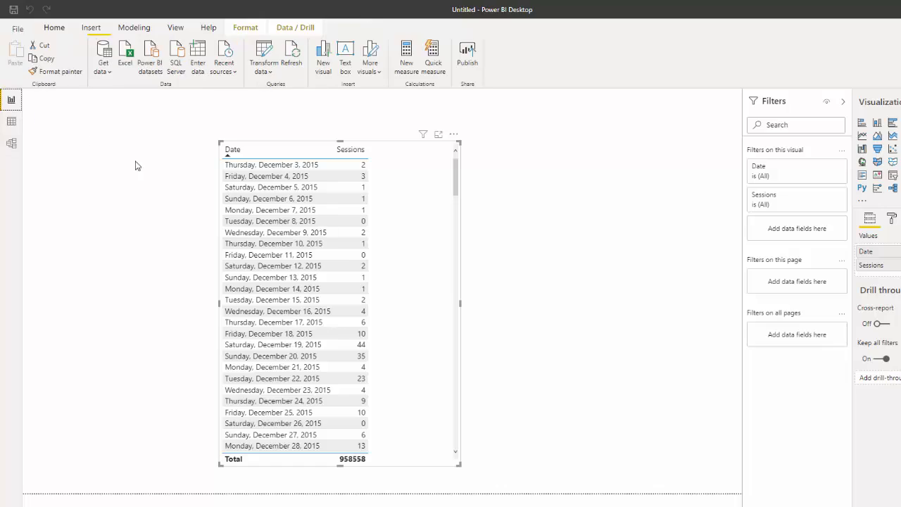
drag(302, 140, 176, 140)
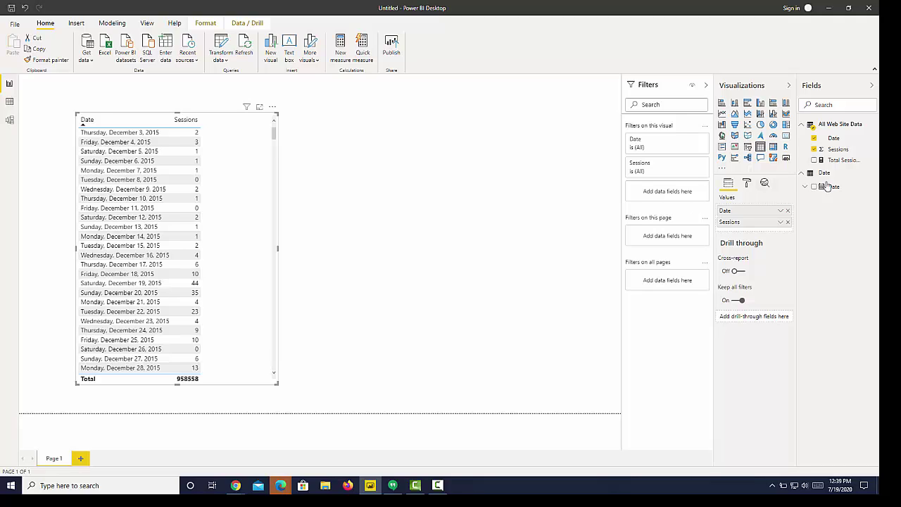
click(841, 160)
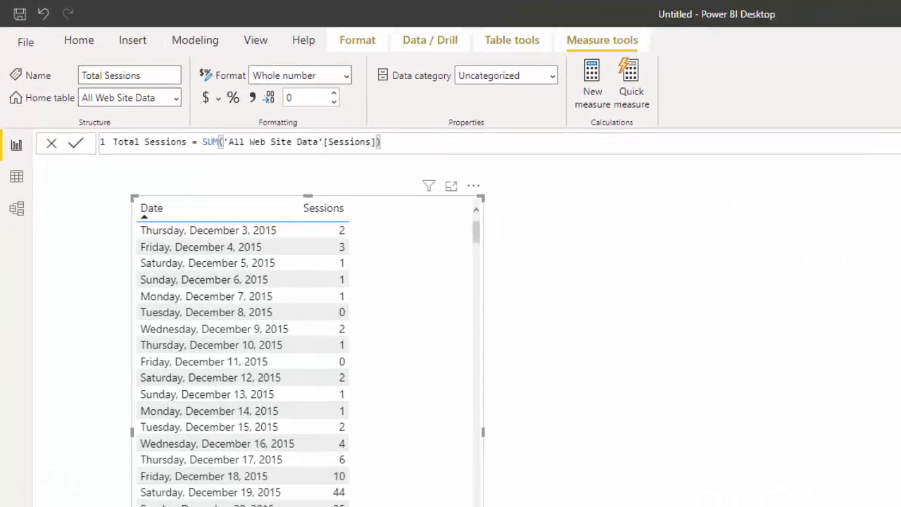
click(660, 168)
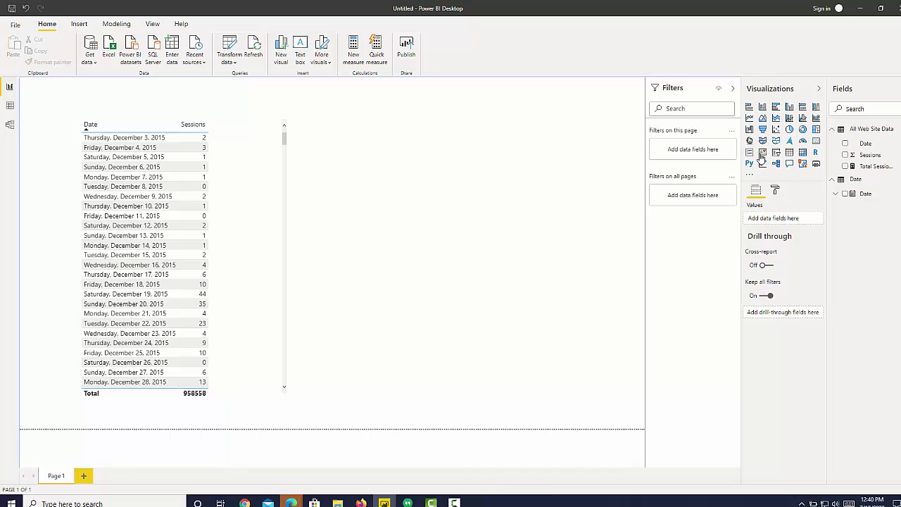
Step: Create a new measure in All Web Site Data that starts with CALCULATE and uses [Total Sessions] as its expression
click(870, 167)
click(353, 50)
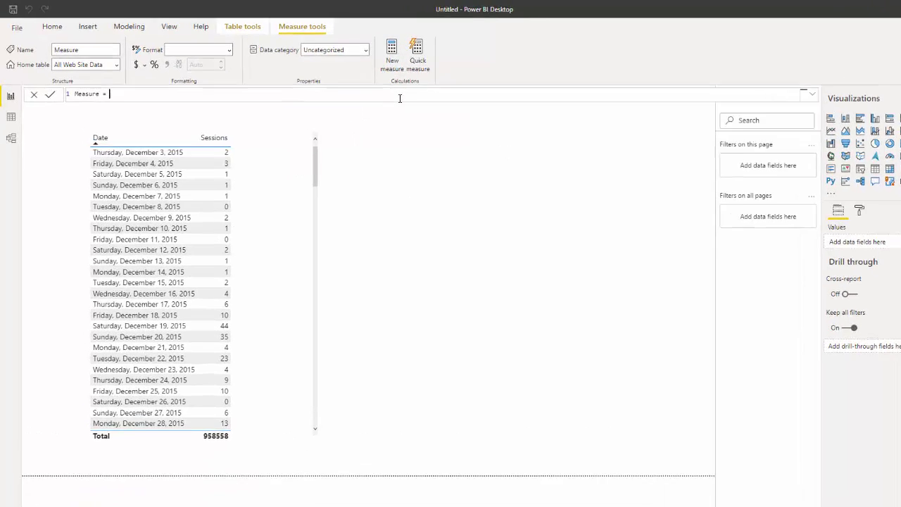
text(cal)
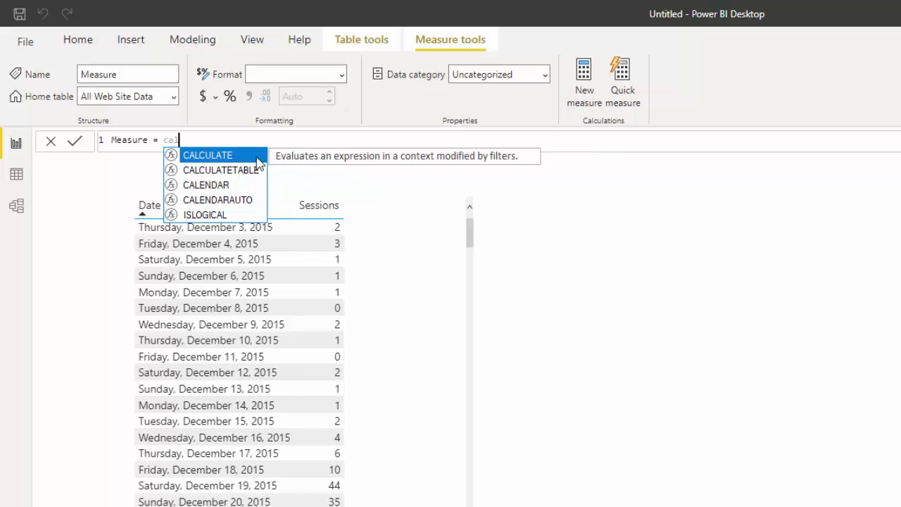
click(242, 155)
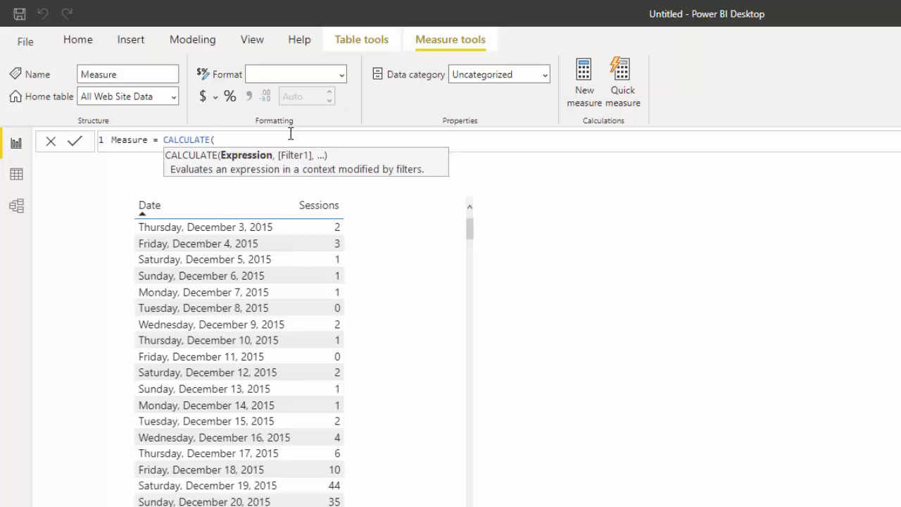
text(tota)
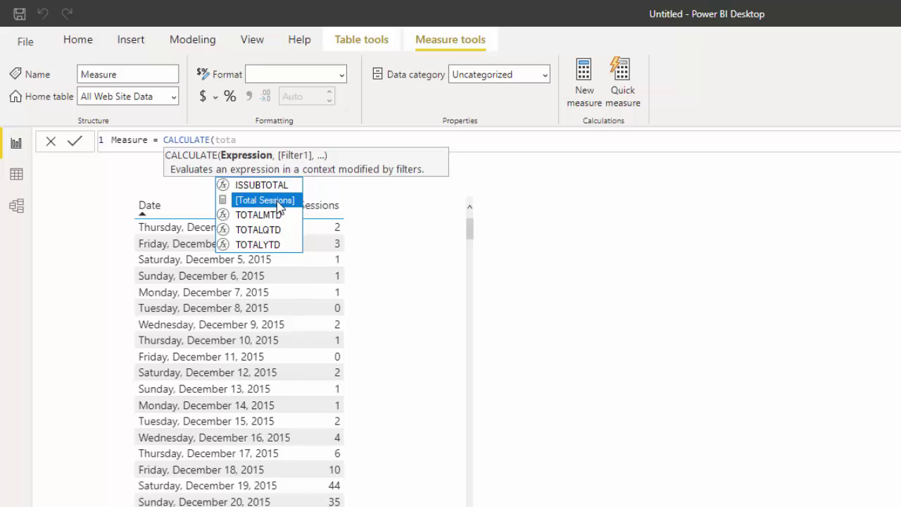
key(Tab)
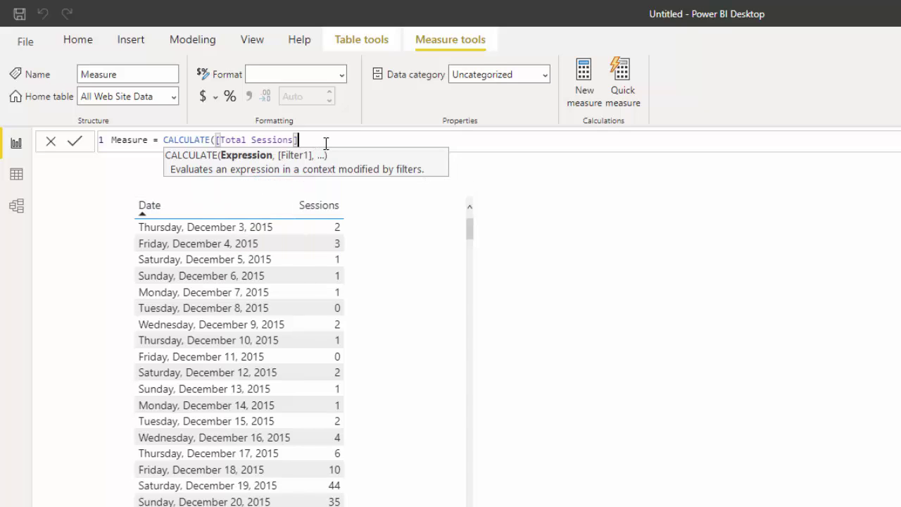
Step: Add DATESMTD('Date'[Date]) as the filter argument of the CALCULATE measure
text(,)
text(m)
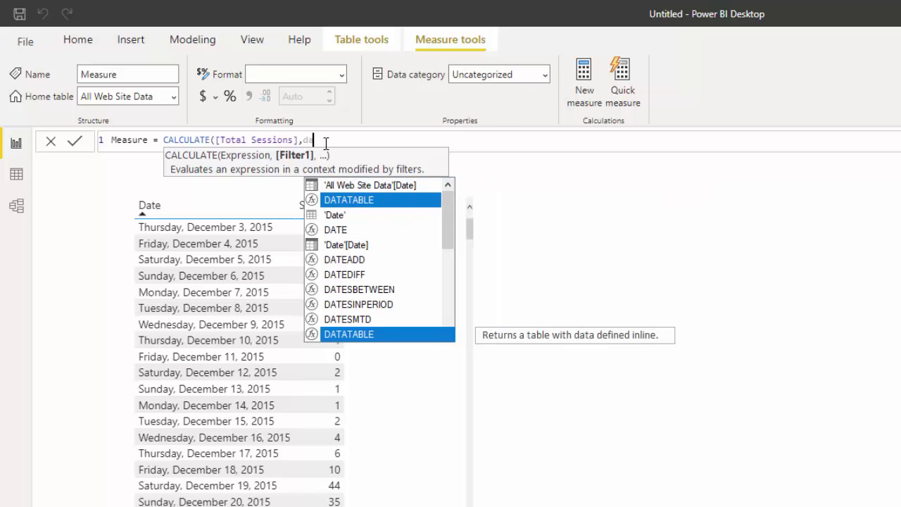
text(ates)
click(356, 217)
text(date)
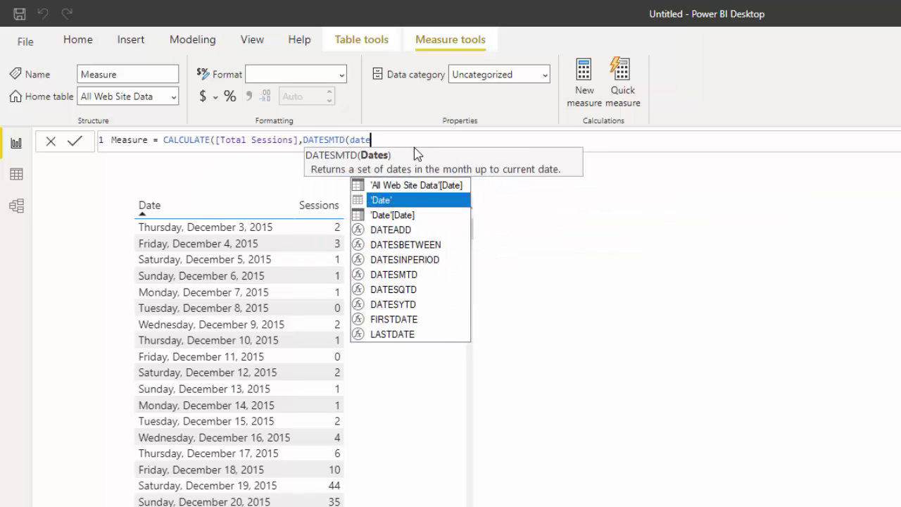
double_click(416, 216)
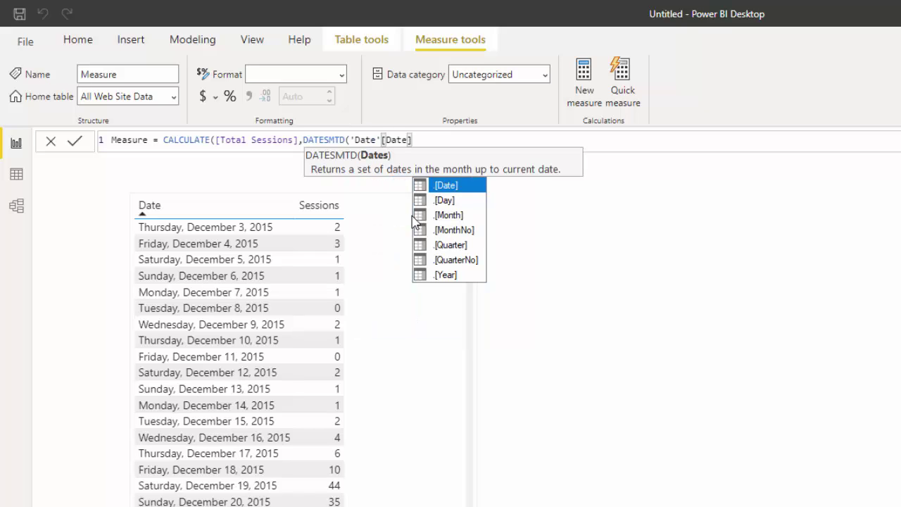
text())
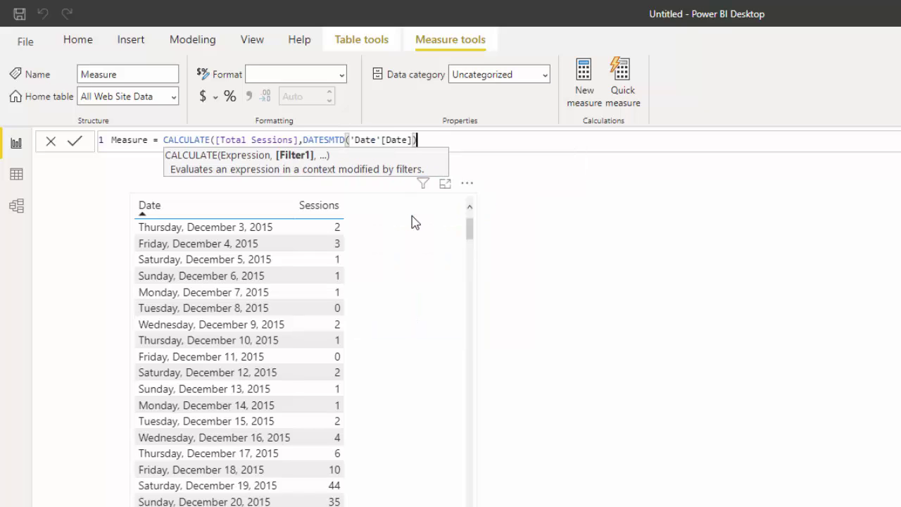
Step: Rename the new measure to MTD in its formula
click(151, 141)
drag(151, 141, 96, 145)
text(MTD)
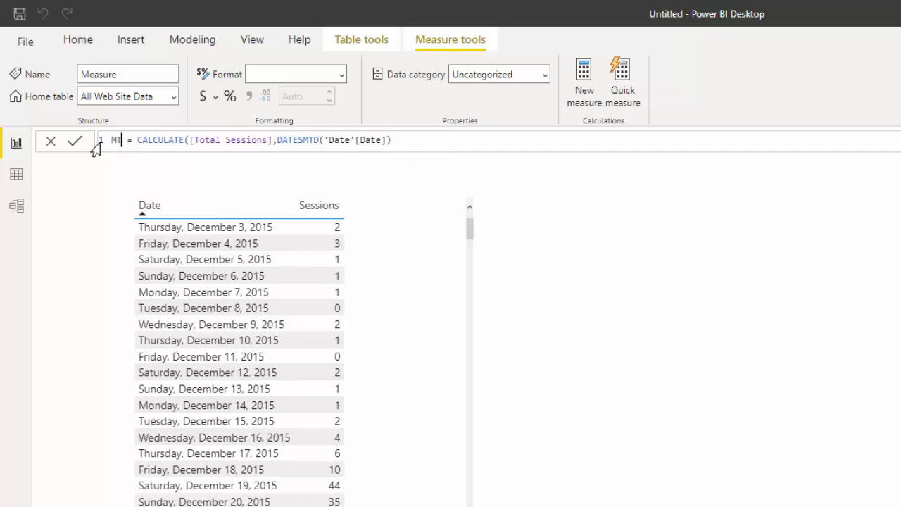
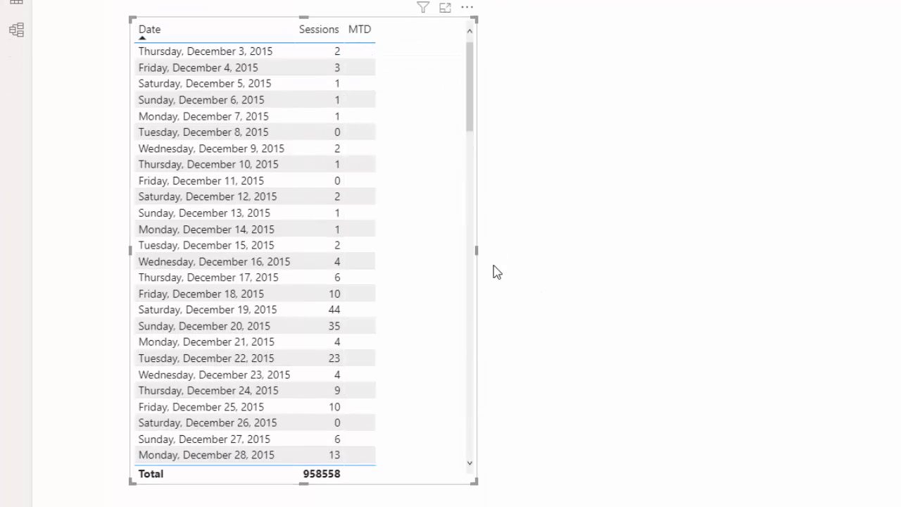
Step: Widen the table visual and look through its MTD column for the December 2015 and January 2016 dates
drag(476, 131, 604, 211)
scroll(533, 255, down, 9)
scroll(533, 256, up, 9)
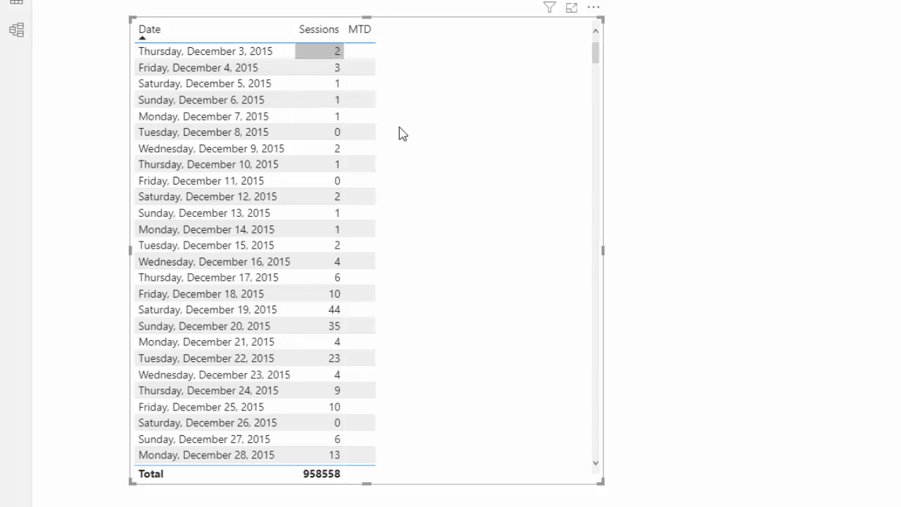
drag(597, 54, 592, 74)
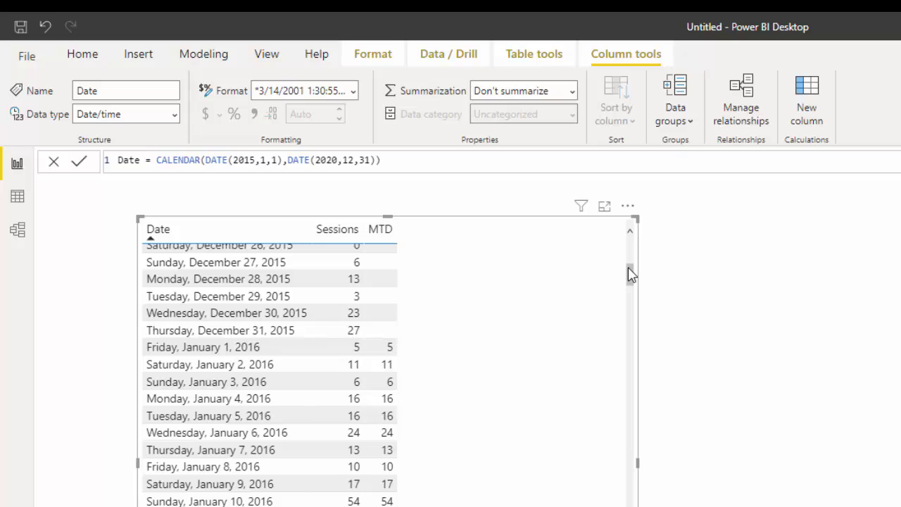
Step: Commit the Date table formula CALENDAR(DATE(2015,1,1),DATE(2020,12,31)) and check the MTD column from December 2015 to March 2016
click(88, 161)
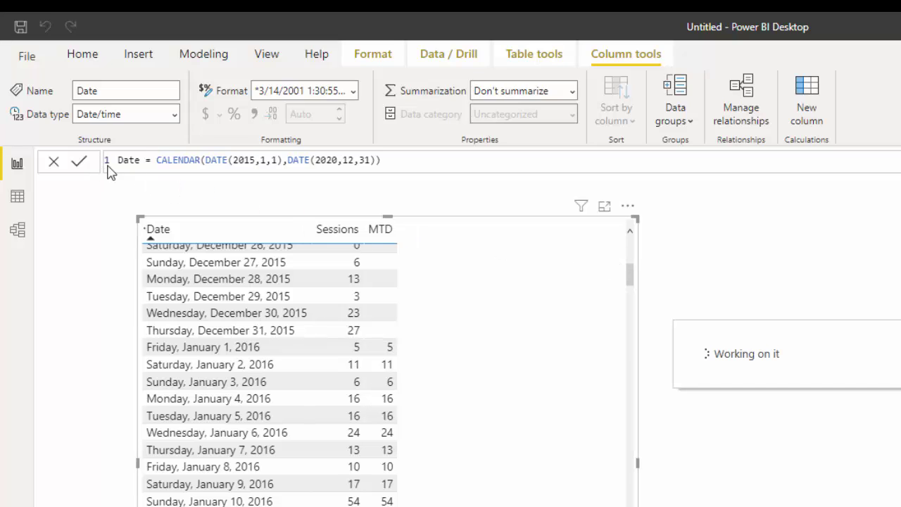
scroll(465, 289, up, 8)
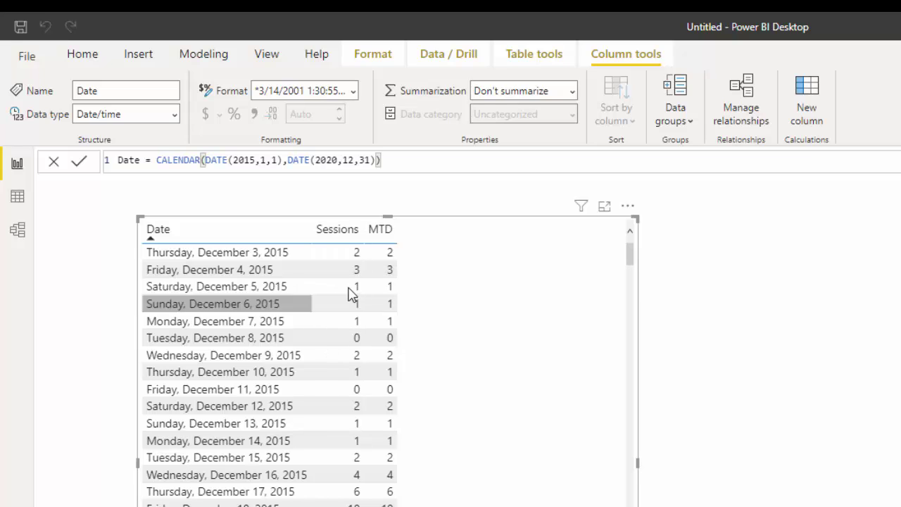
scroll(332, 366, down, 6)
scroll(332, 366, down, 20)
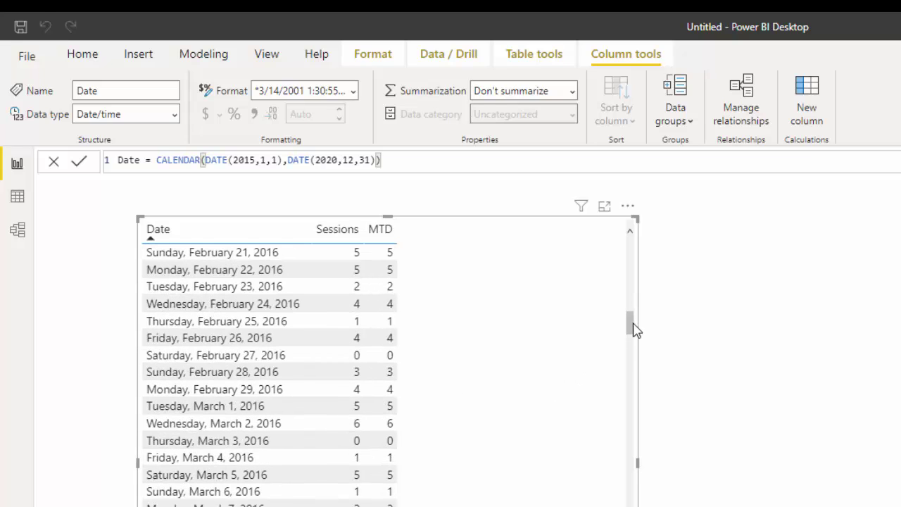
scroll(632, 335, down, 2)
scroll(632, 335, down, 1)
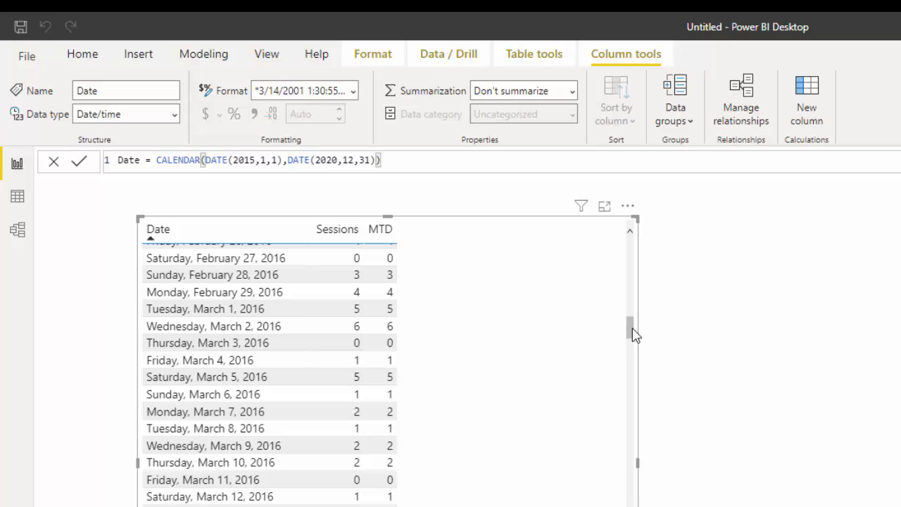
drag(632, 335, 637, 250)
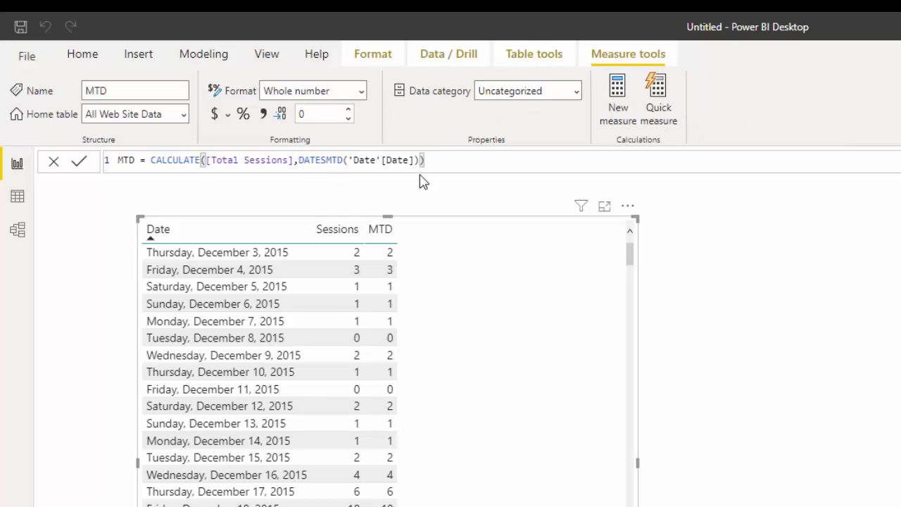
Step: Compare the Sessions and MTD values in the table visual across the change from December 2015 to January 2016
click(630, 251)
scroll(408, 336, down, 5)
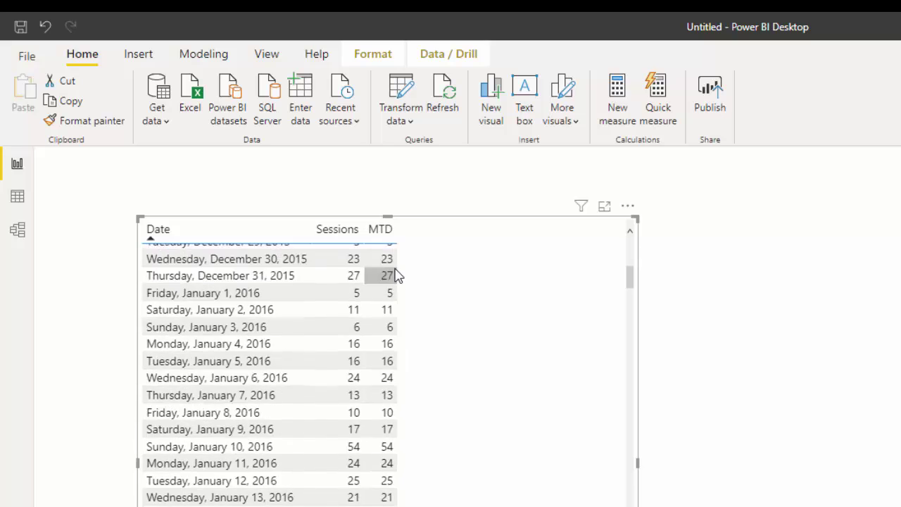
scroll(396, 276, down, 7)
scroll(396, 298, down, 8)
scroll(394, 412, up, 20)
scroll(394, 408, down, 4)
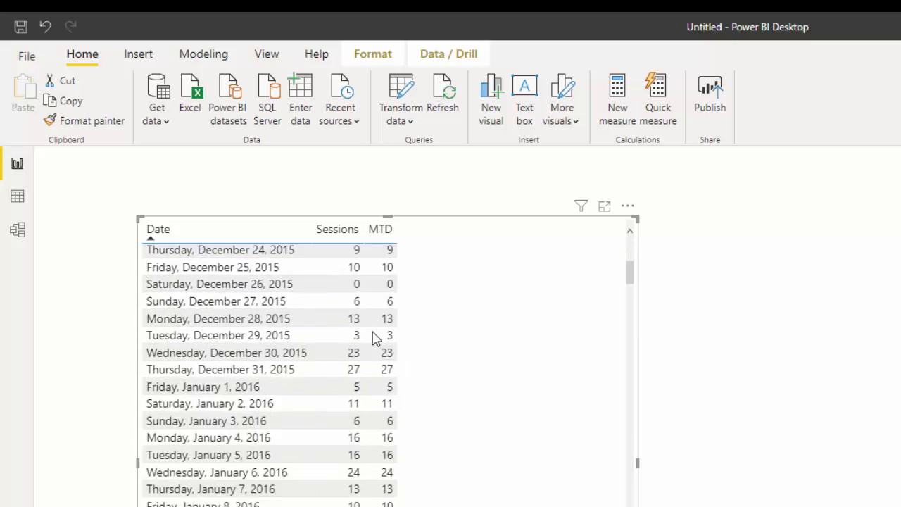
scroll(377, 338, down, 10)
scroll(388, 419, up, 15)
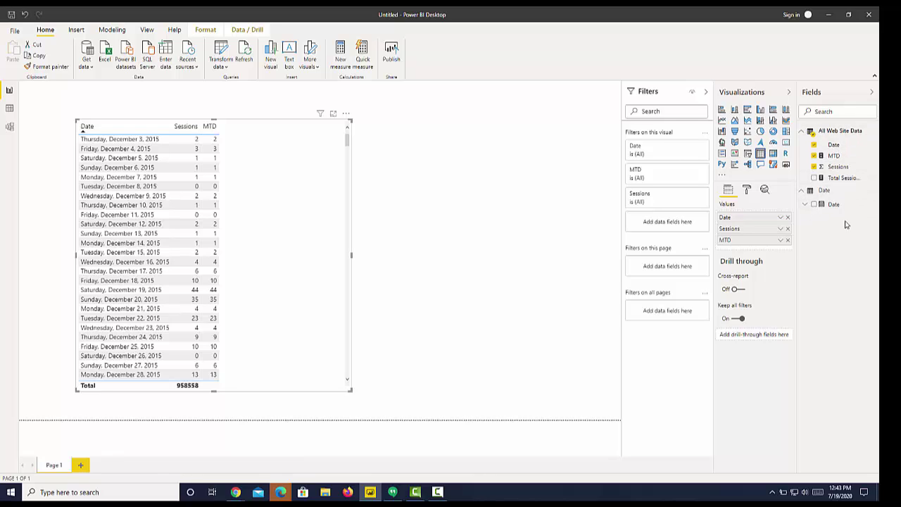
Step: Replace the table visual's date field with the Date table's Date column, shown as plain Date instead of Date Hierarchy
drag(836, 205, 797, 217)
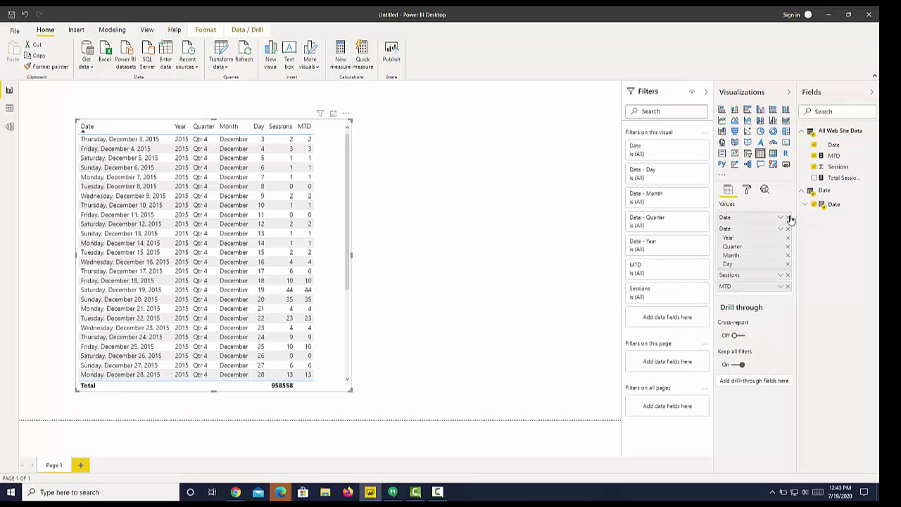
click(781, 218)
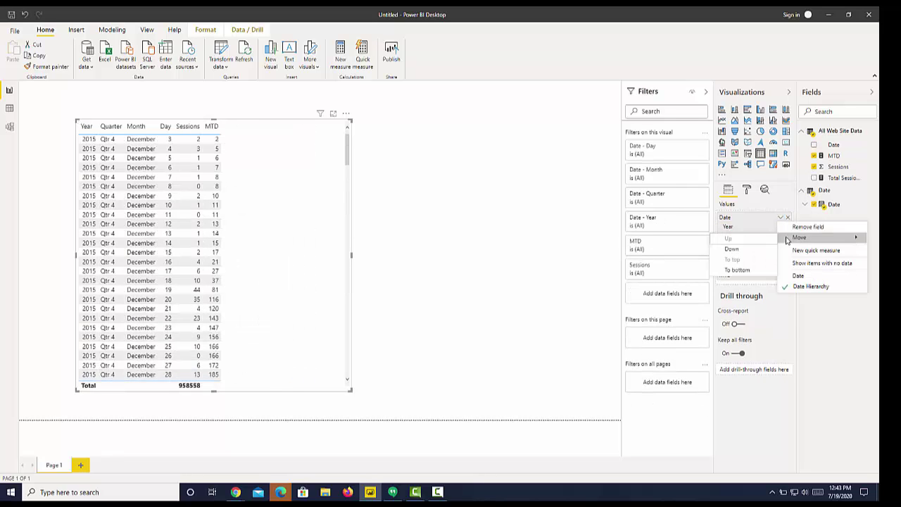
click(798, 277)
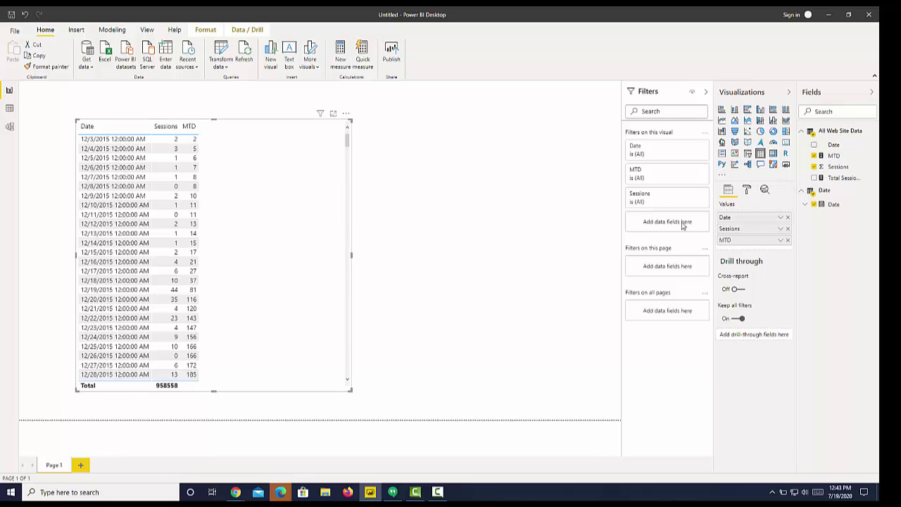
Step: Set the format of the Date table's Date column to *3/14/2001 (m/d/yyyy)
click(838, 205)
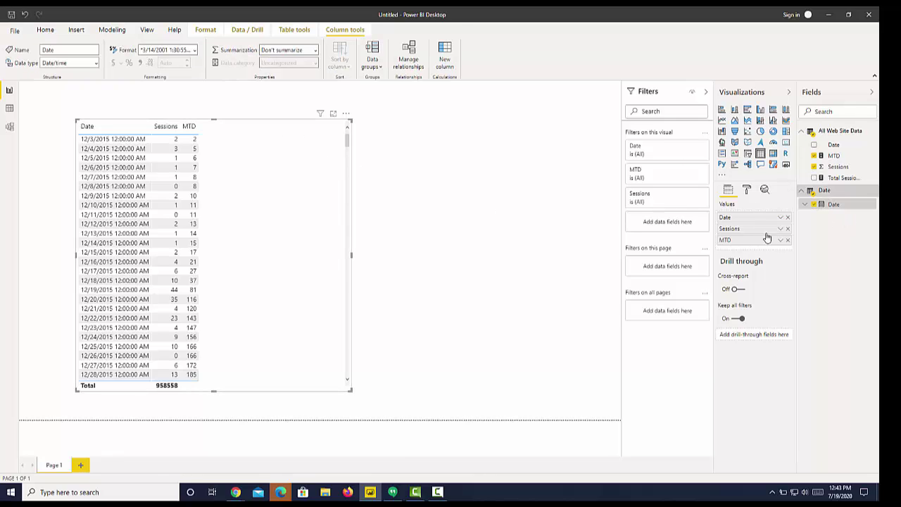
click(193, 50)
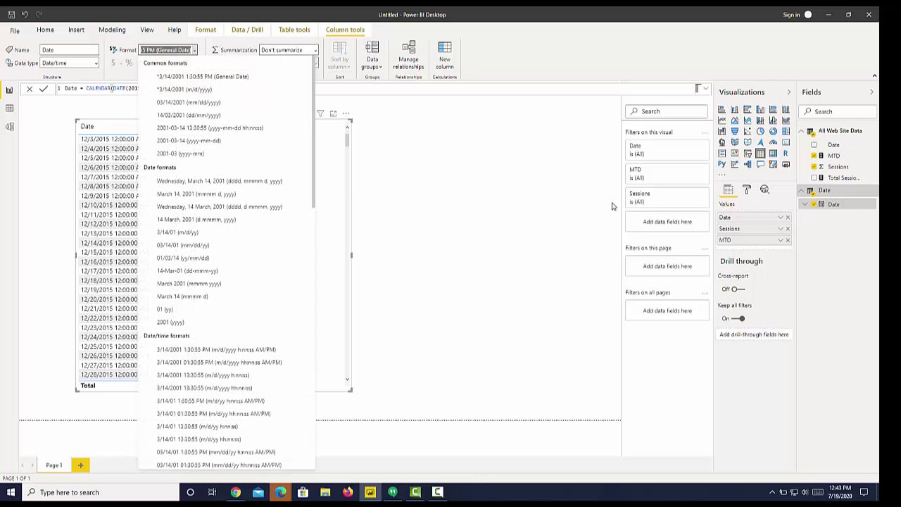
click(497, 189)
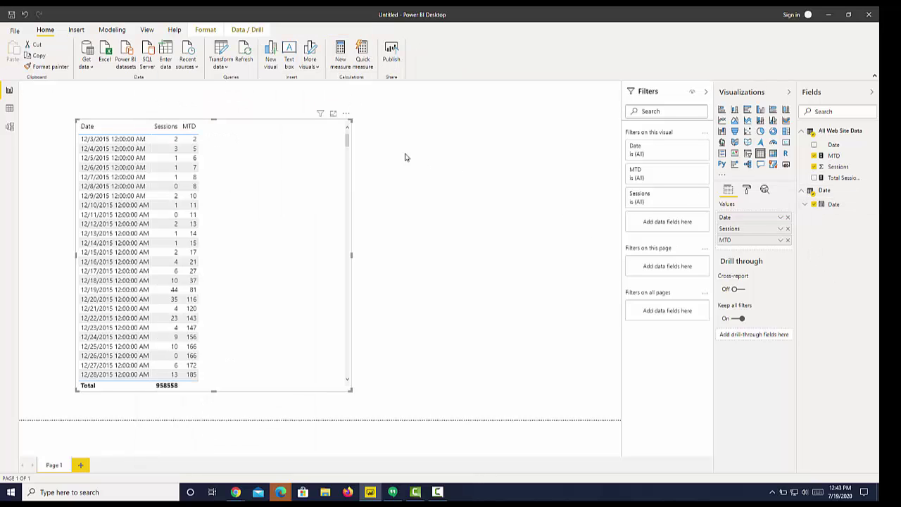
click(205, 31)
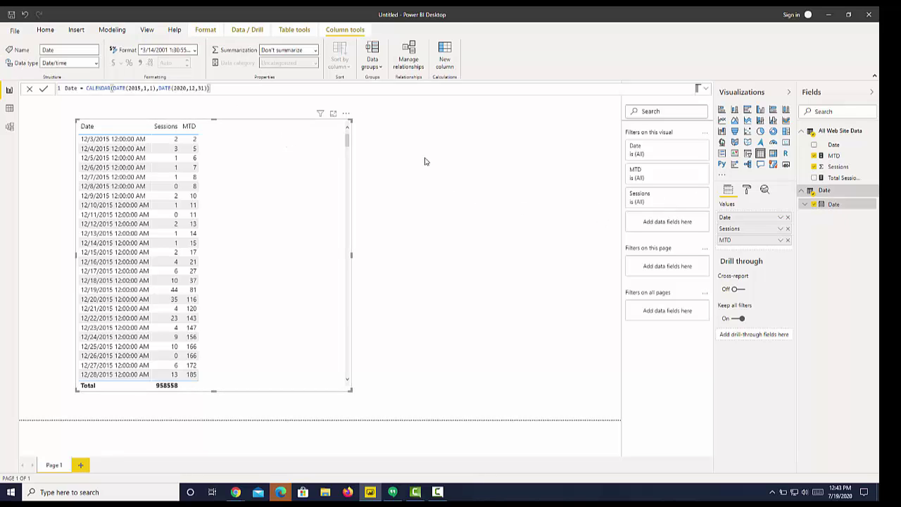
click(194, 51)
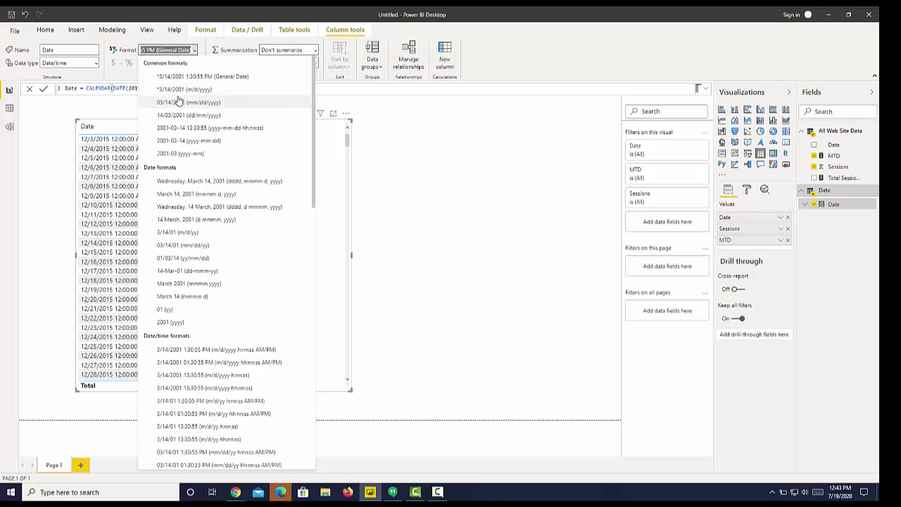
click(172, 74)
key(Down)
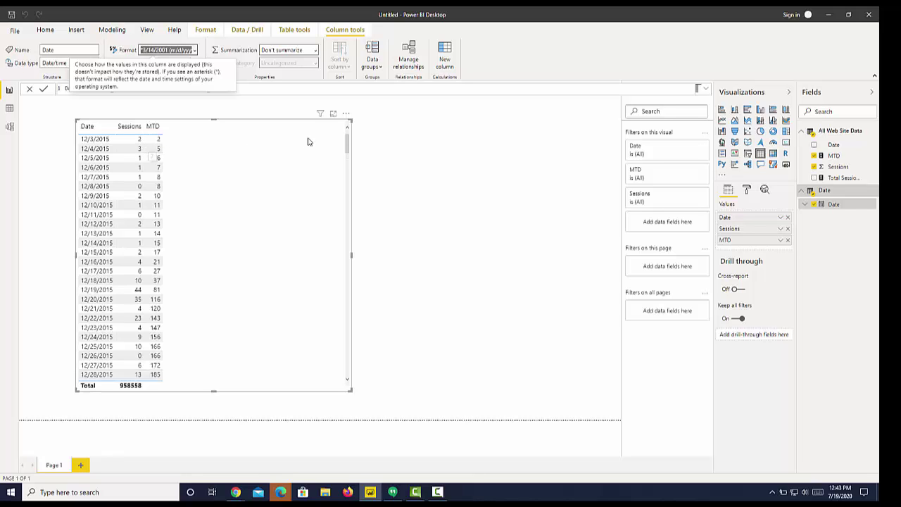
click(286, 127)
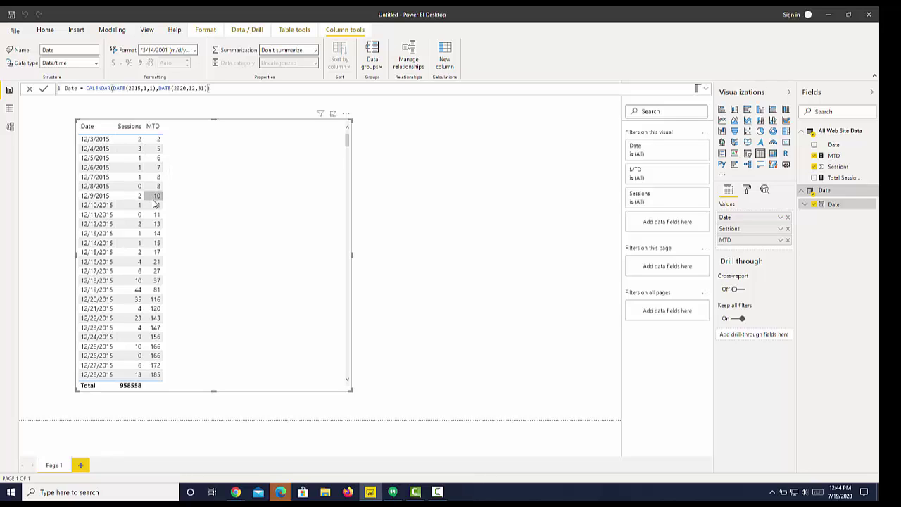
Step: Review the MTD values around the start of January 2016 and duplicate the table visual on the page
scroll(155, 205, down, 9)
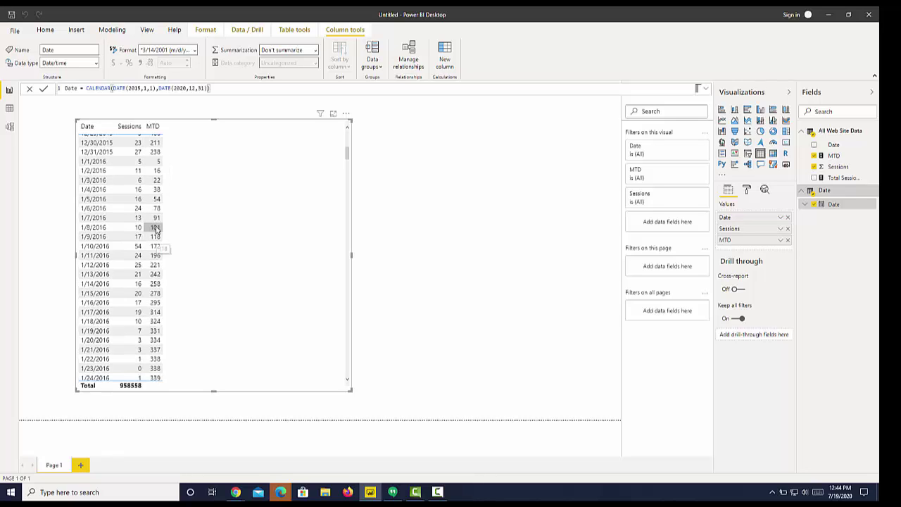
scroll(158, 208, up, 9)
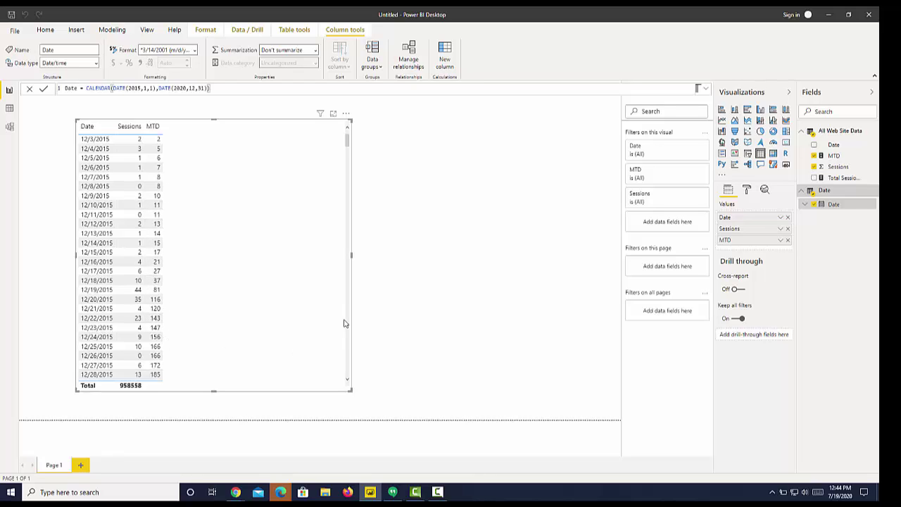
drag(347, 139, 349, 150)
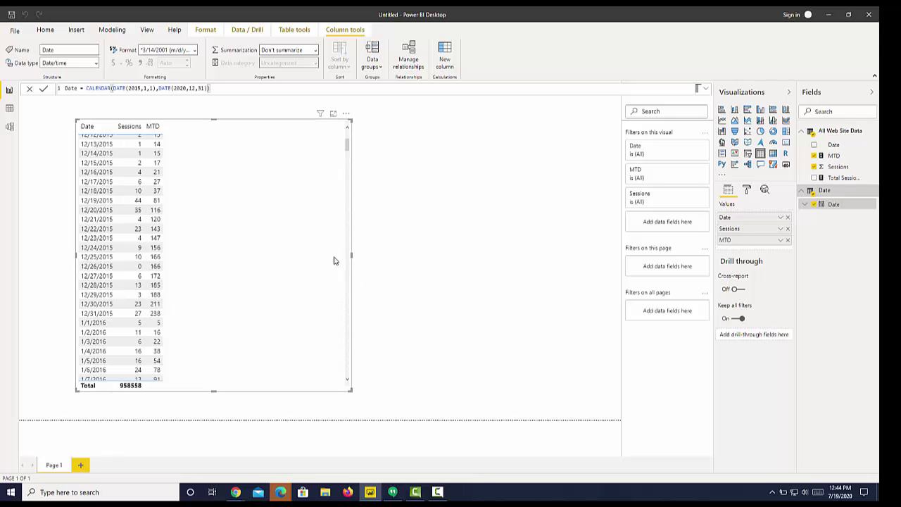
key(ctrl+c)
key(ctrl+v)
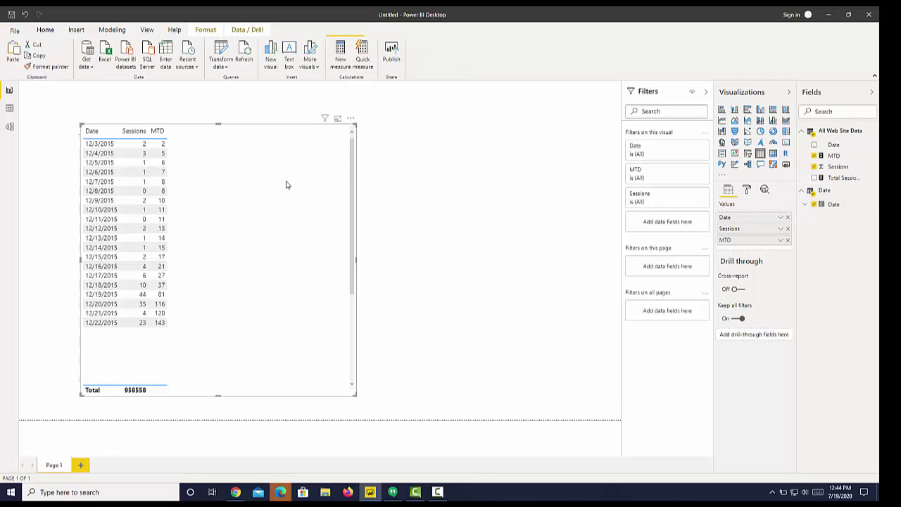
Step: Convert the duplicated table visual to an area chart of Sessions and MTD by Date, shrunk and placed beside the original table
drag(268, 151, 505, 151)
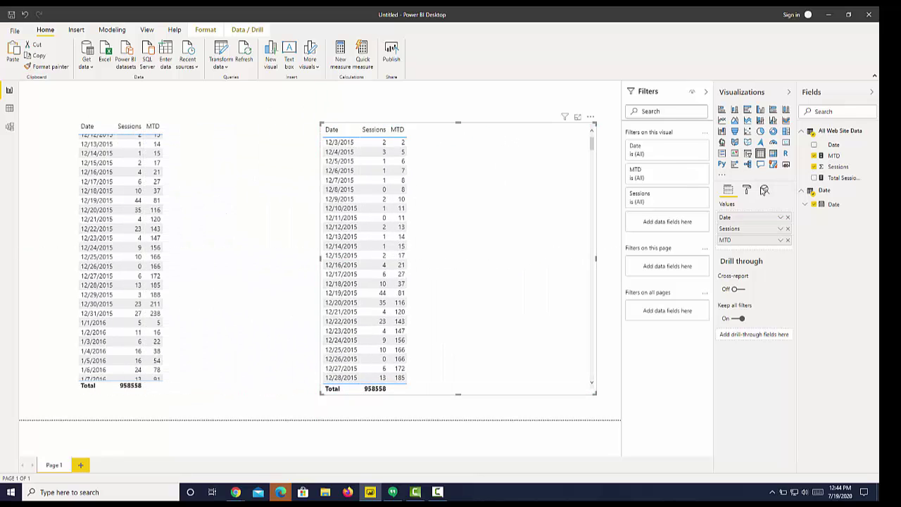
click(735, 121)
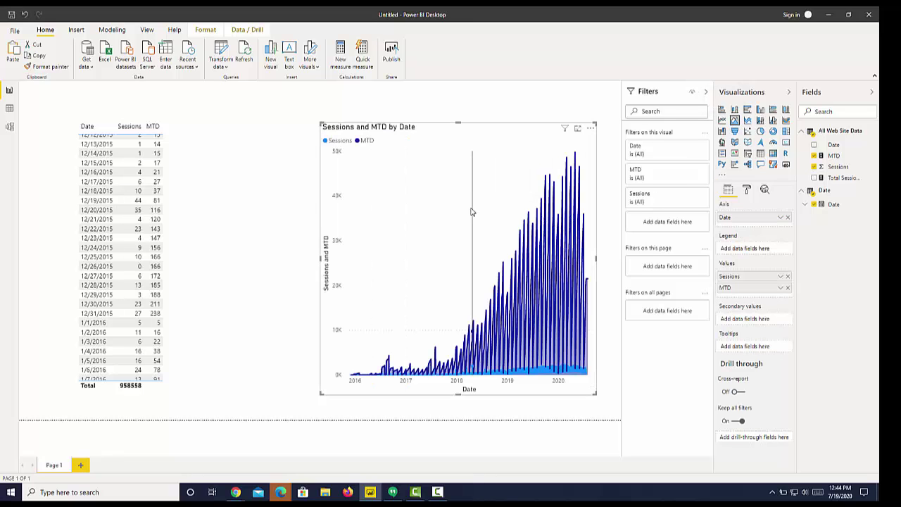
drag(472, 211, 401, 171)
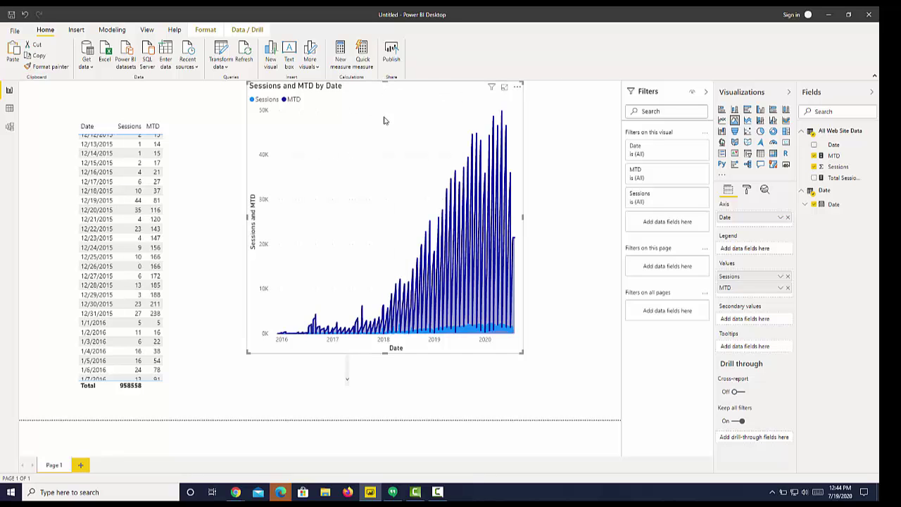
drag(384, 120, 494, 156)
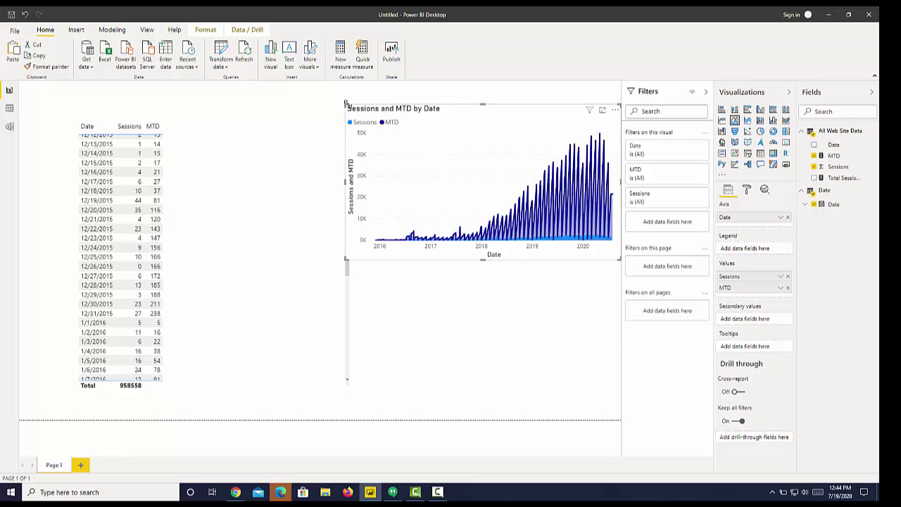
Step: Add a dropdown slicer below the area chart using Year from the Date table's Date Hierarchy
click(806, 205)
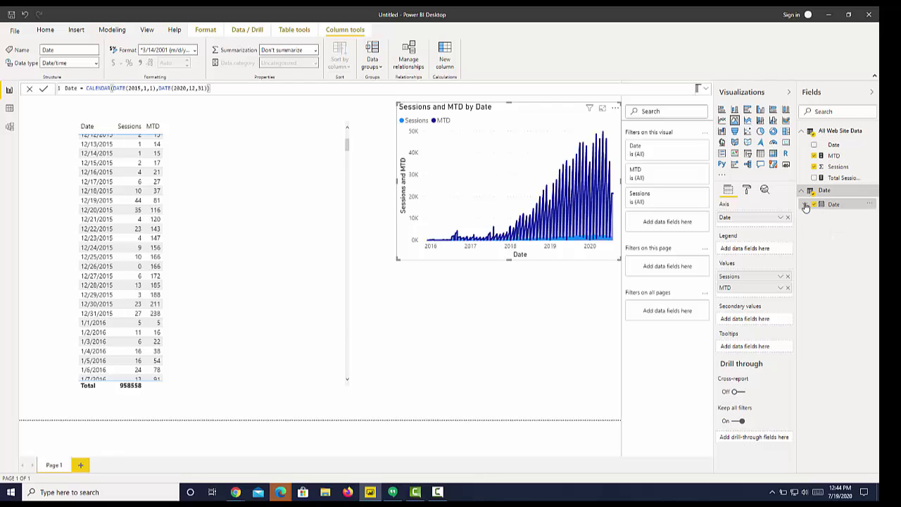
click(806, 205)
click(839, 240)
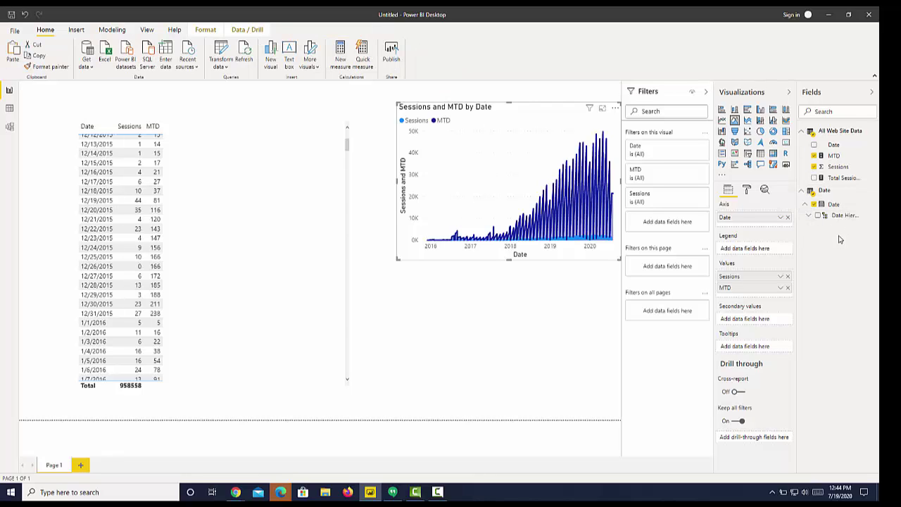
click(809, 215)
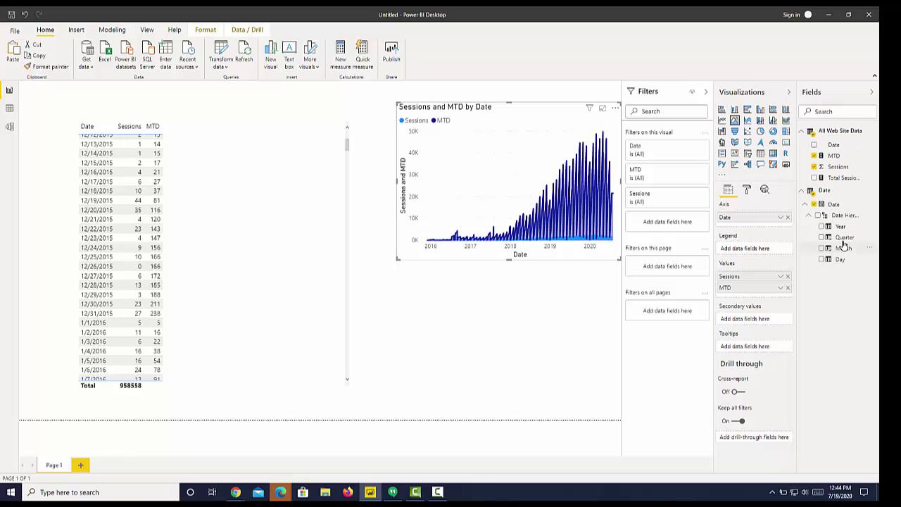
drag(841, 226, 493, 326)
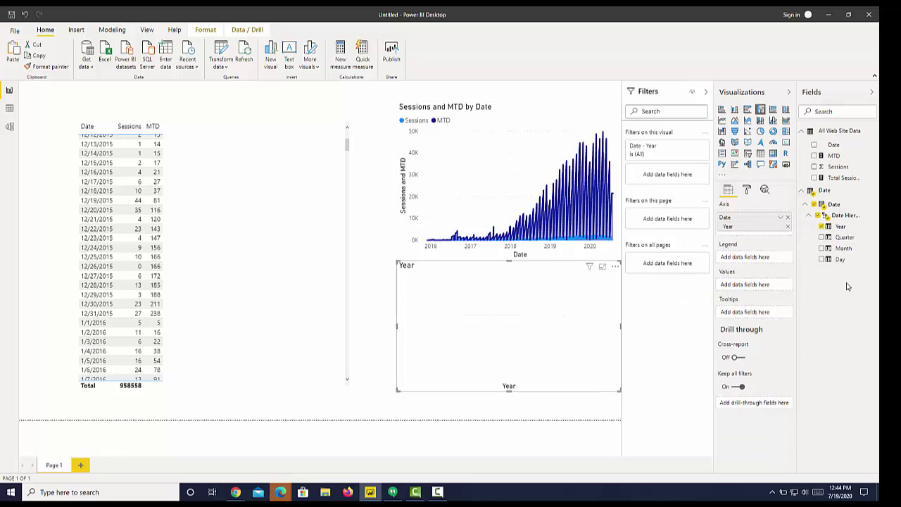
click(747, 154)
click(612, 269)
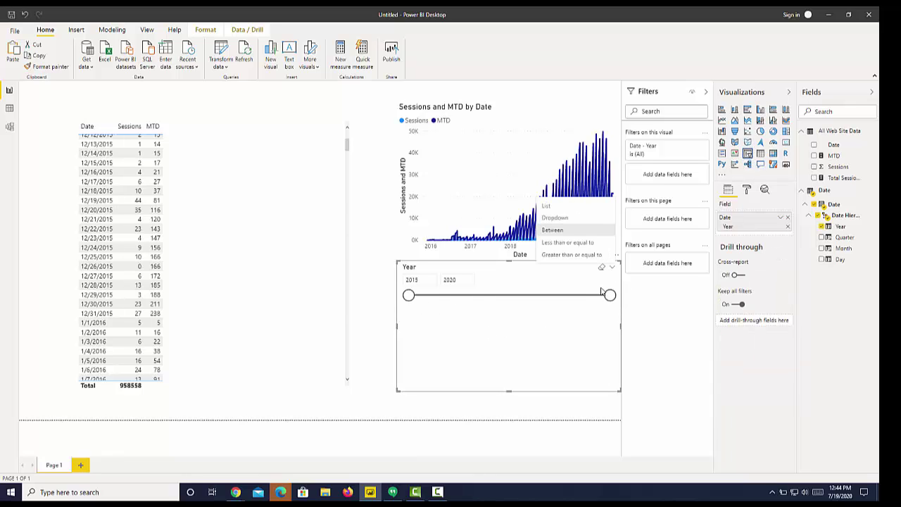
click(555, 219)
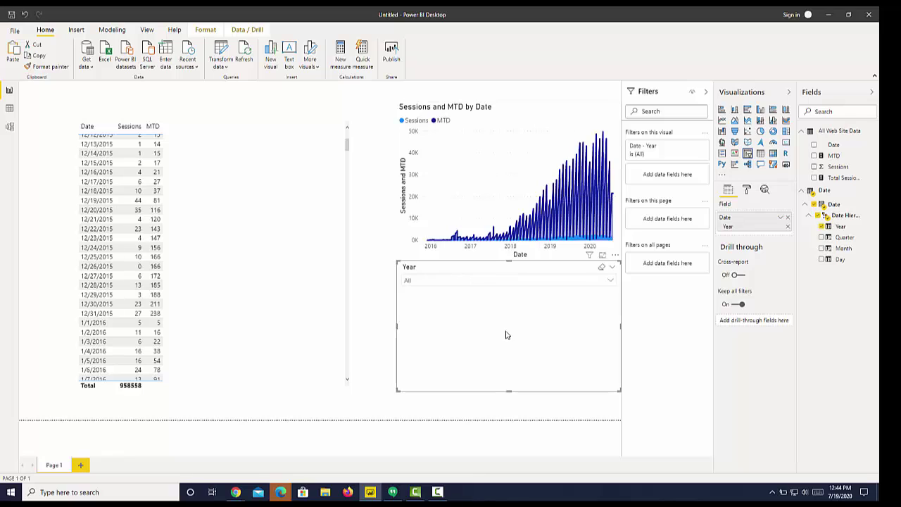
Step: Filter the report page to 2020 with the Year slicer and collapse its list
click(509, 286)
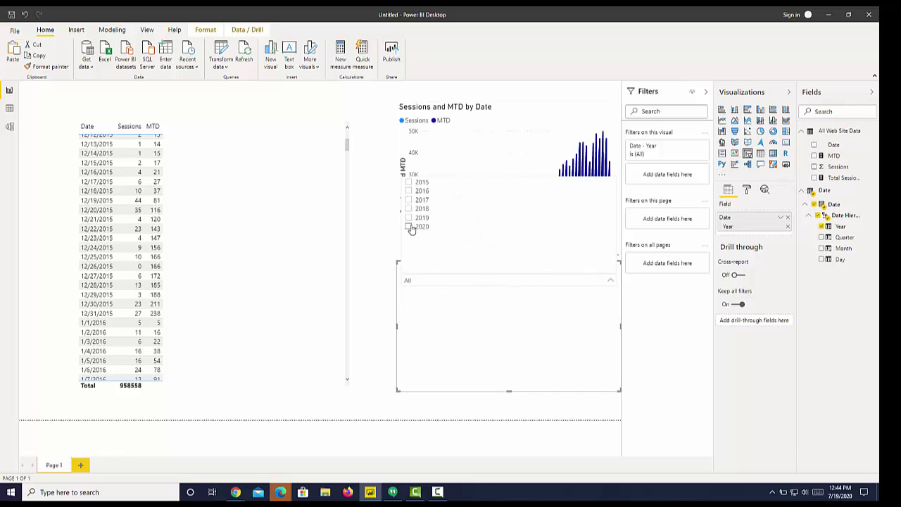
click(425, 249)
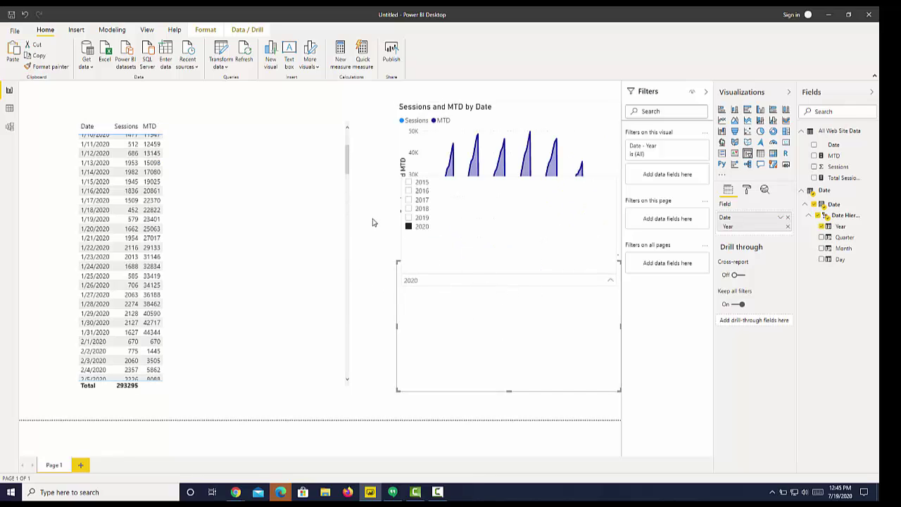
click(373, 223)
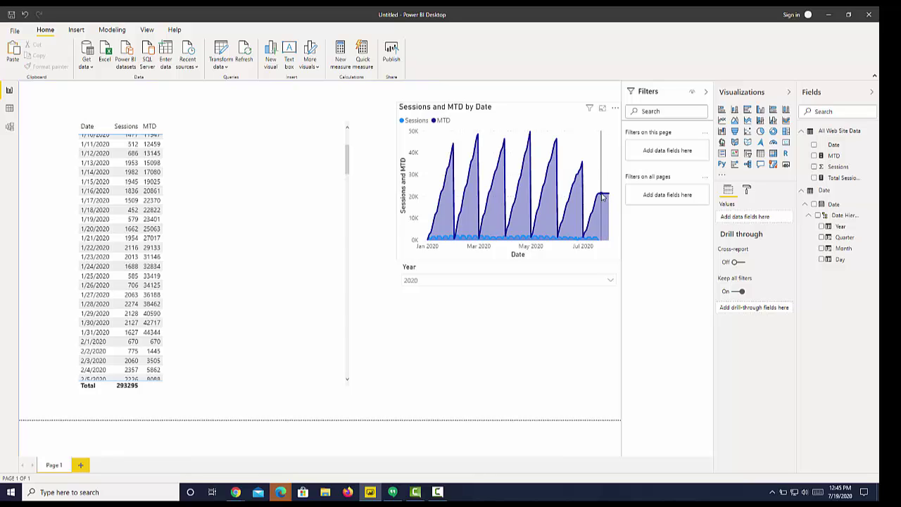
Step: Check the July 2020 Sessions and MTD values in the area chart and table, and shorten the table visual
mouse_move(607, 196)
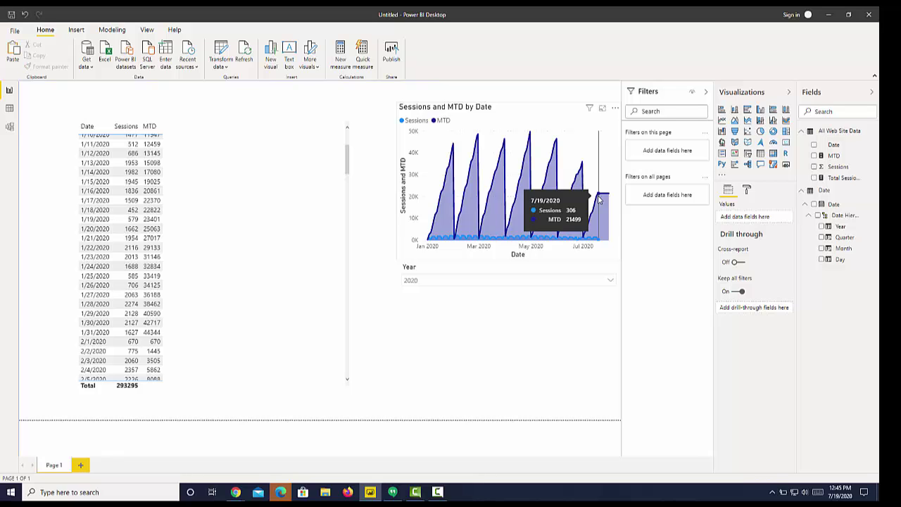
drag(346, 162, 345, 373)
click(346, 374)
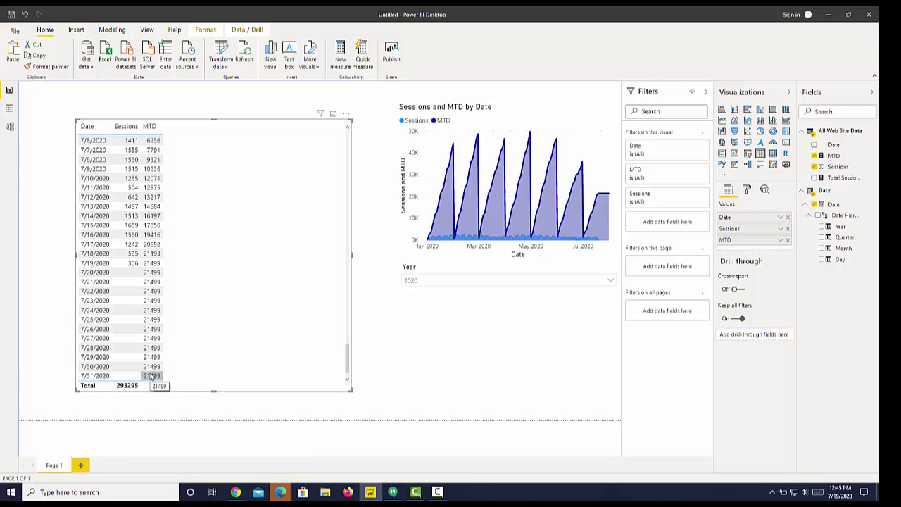
drag(350, 390, 335, 294)
click(271, 329)
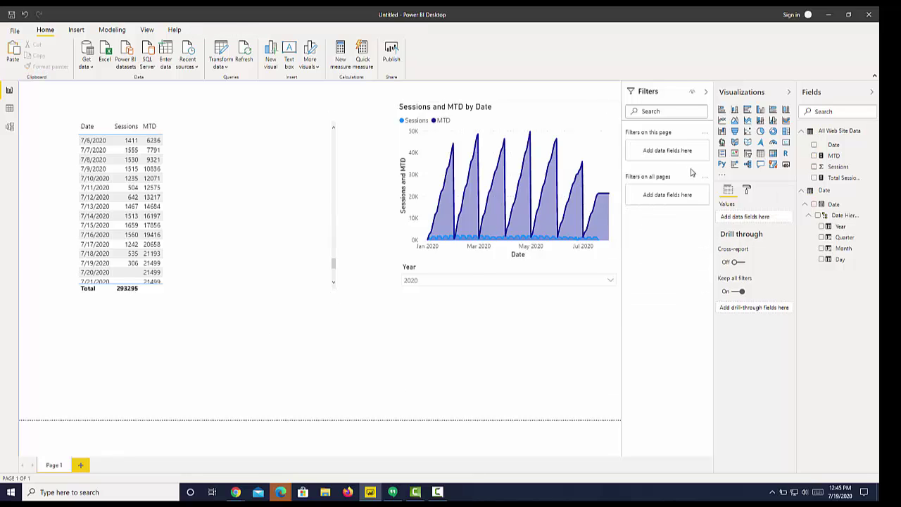
Step: Create a new measure in All Web Site Data by copying in the CALCULATE expression of the MTD measure
click(835, 155)
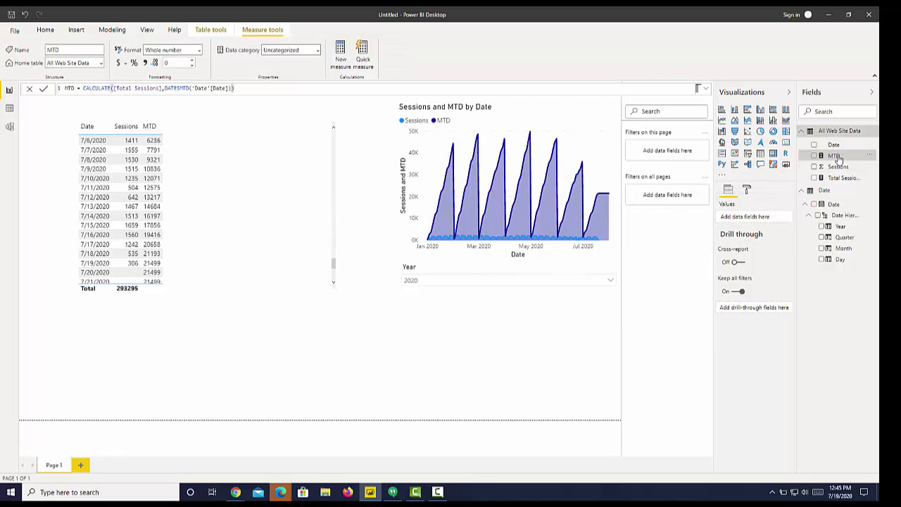
drag(254, 87, 97, 89)
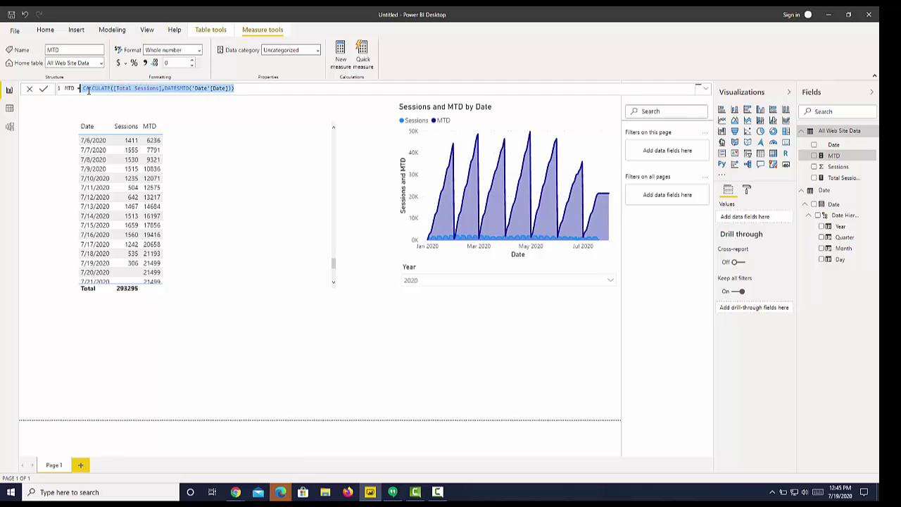
click(92, 89)
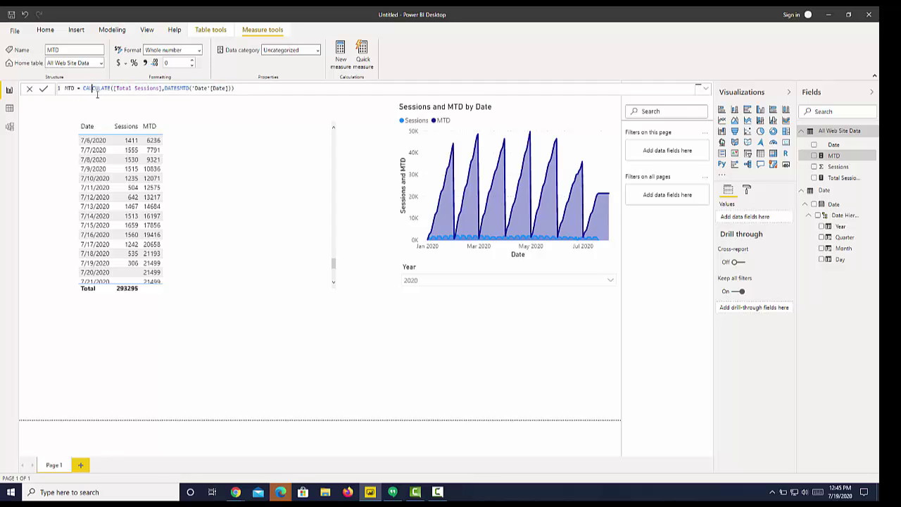
drag(241, 88, 85, 88)
key(ctrl+c)
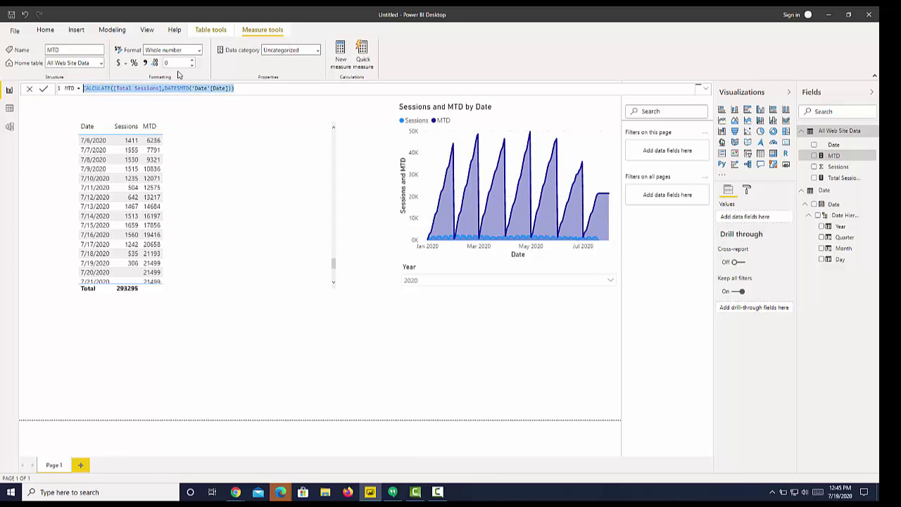
right_click(845, 157)
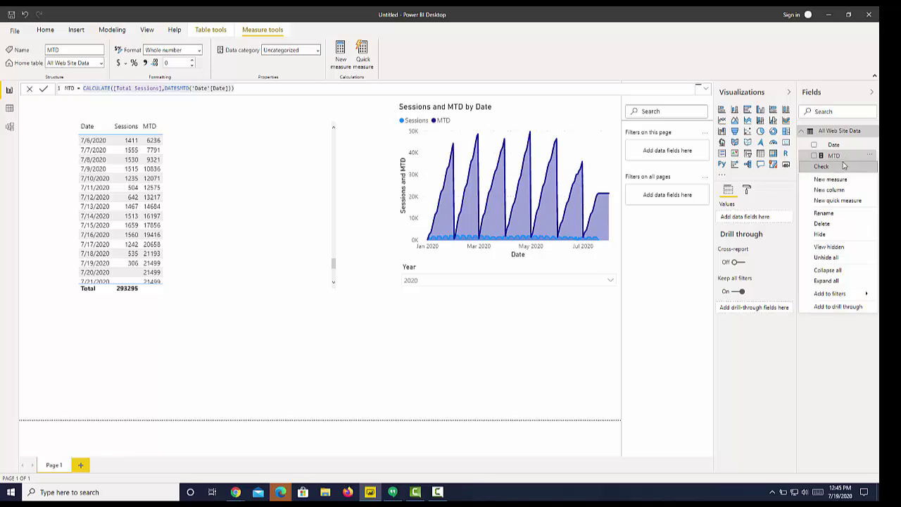
click(668, 267)
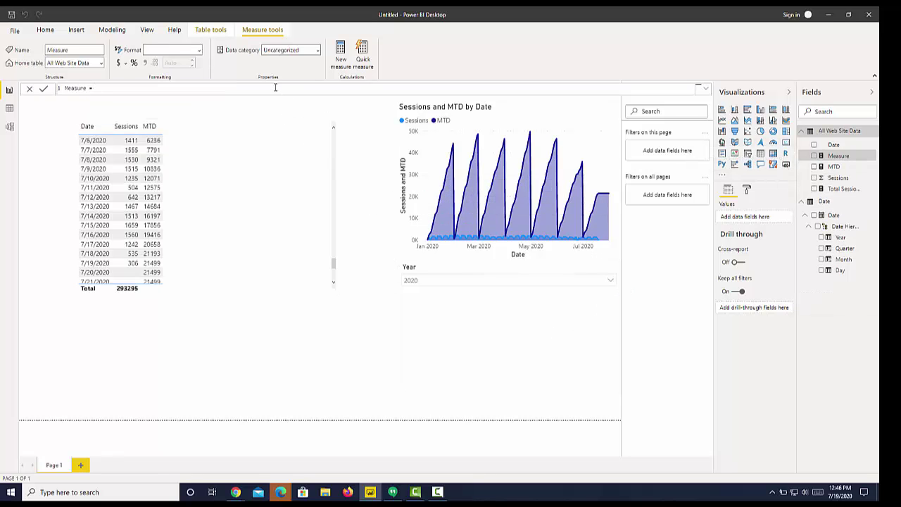
key(ctrl+v)
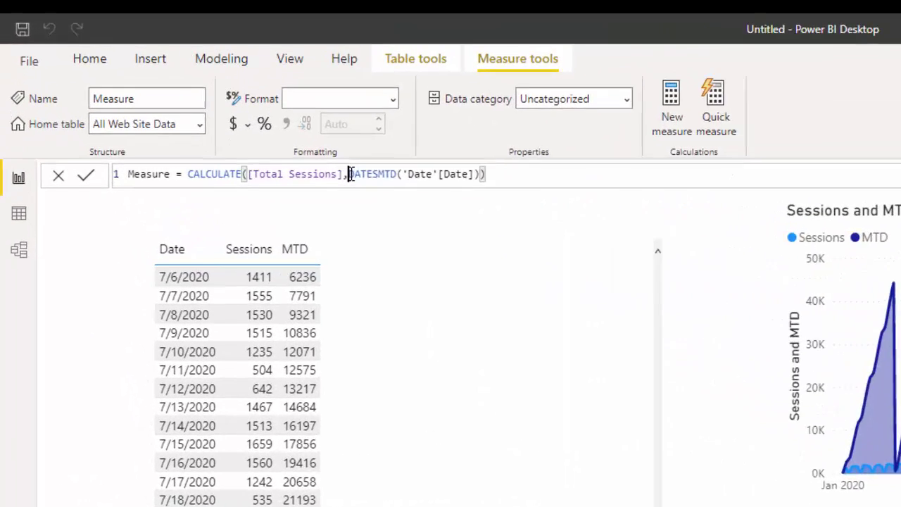
Step: Replace the DATESMTD function with DATESQTD in the new measure's formula
drag(176, 89, 197, 90)
drag(430, 193, 437, 191)
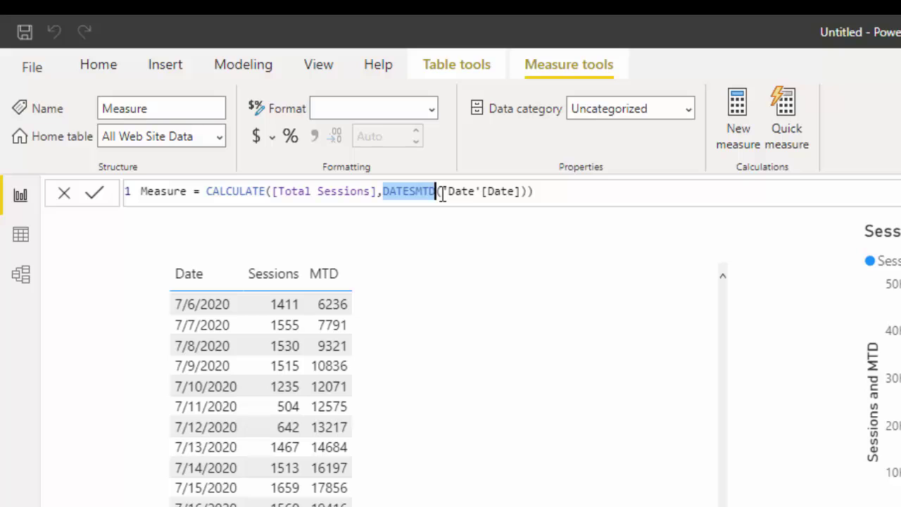
text(q)
key(BackSpace)
text(dates)
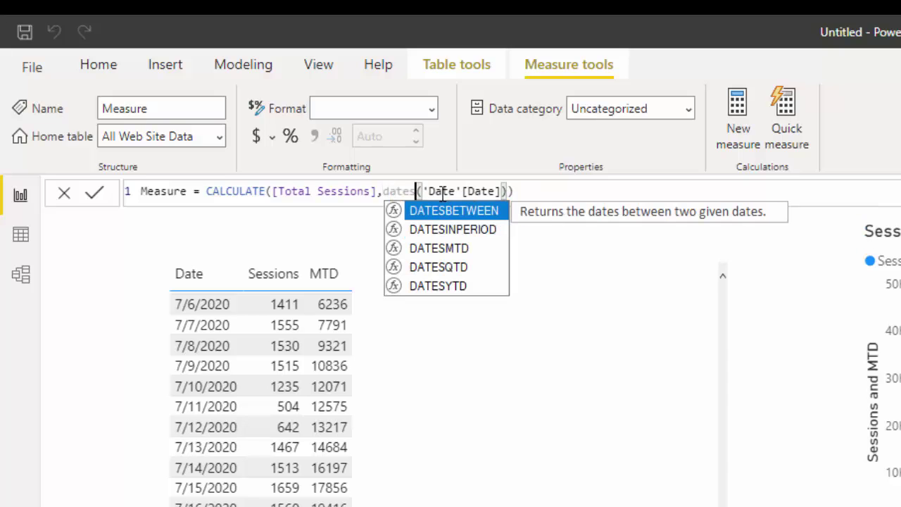
key(BackSpace)
key(BackSpace)
key(BackSpace)
key(BackSpace)
key(BackSpace)
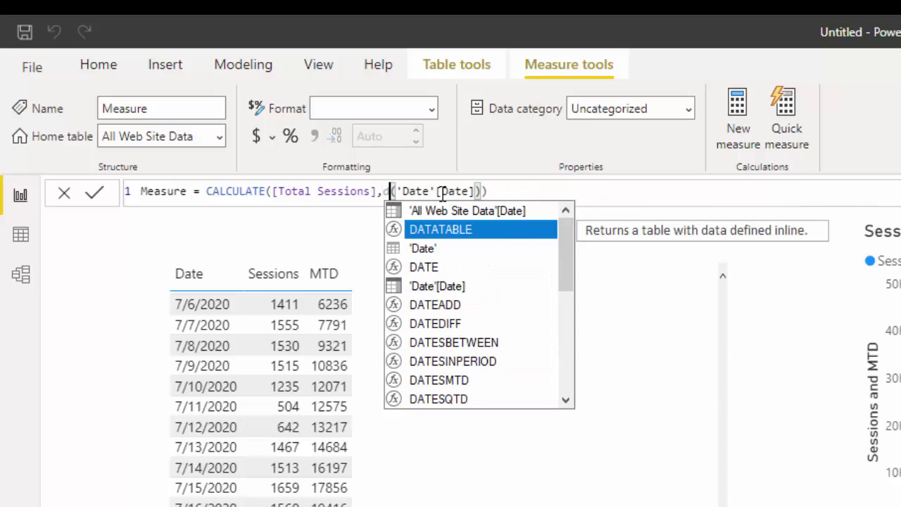
text(dates)
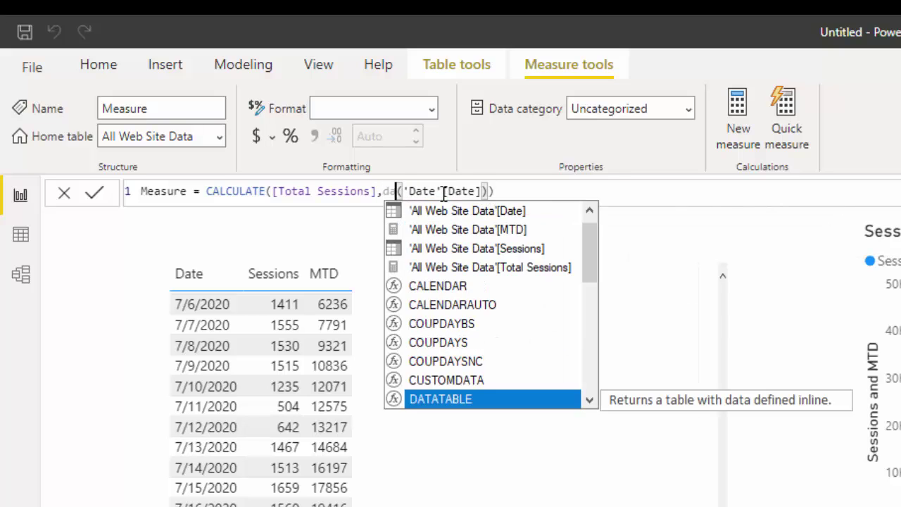
click(463, 267)
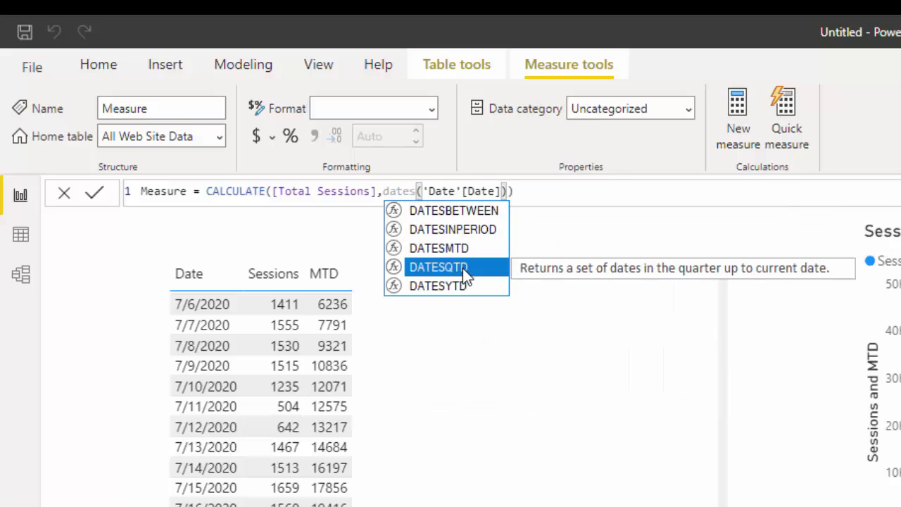
key(Tab)
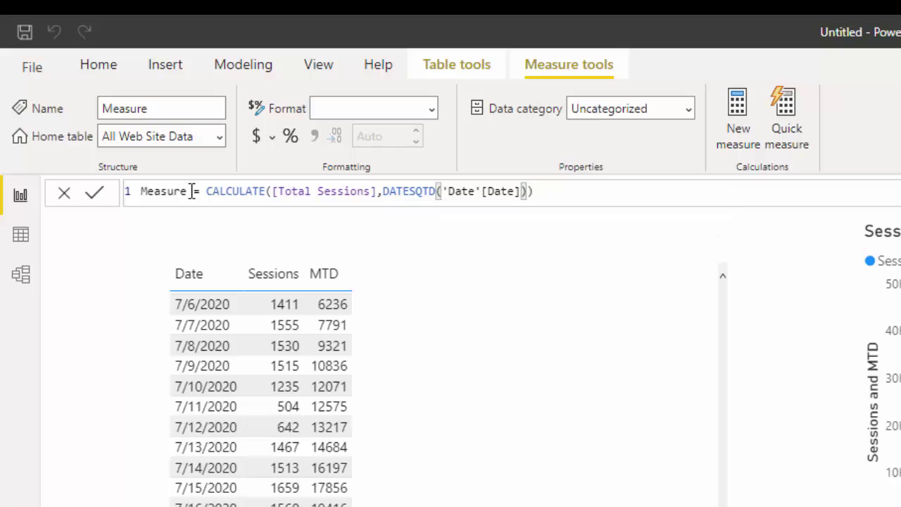
Step: Name the new measure QTD and commit its formula
drag(191, 191, 131, 202)
text(QTD)
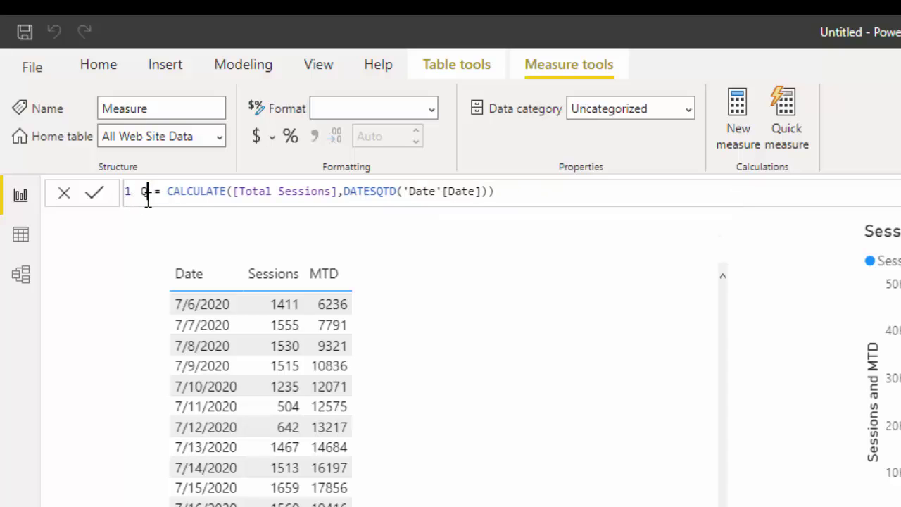
click(95, 191)
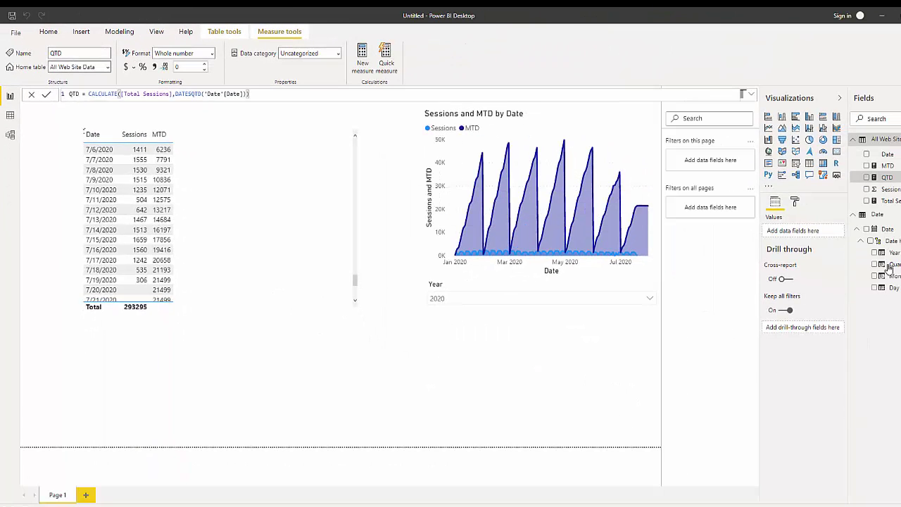
Step: Add the QTD measure to the area chart and the table visual, and enlarge the chart
drag(898, 180, 530, 191)
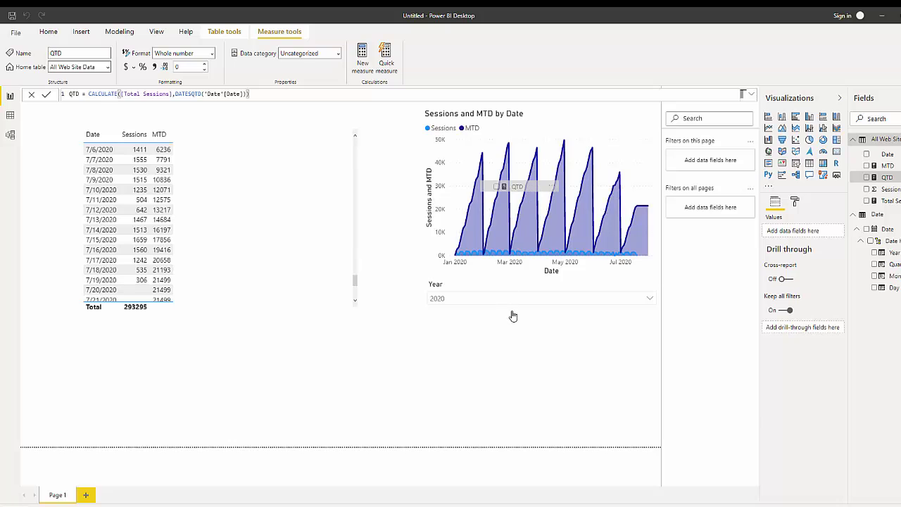
drag(513, 336, 496, 324)
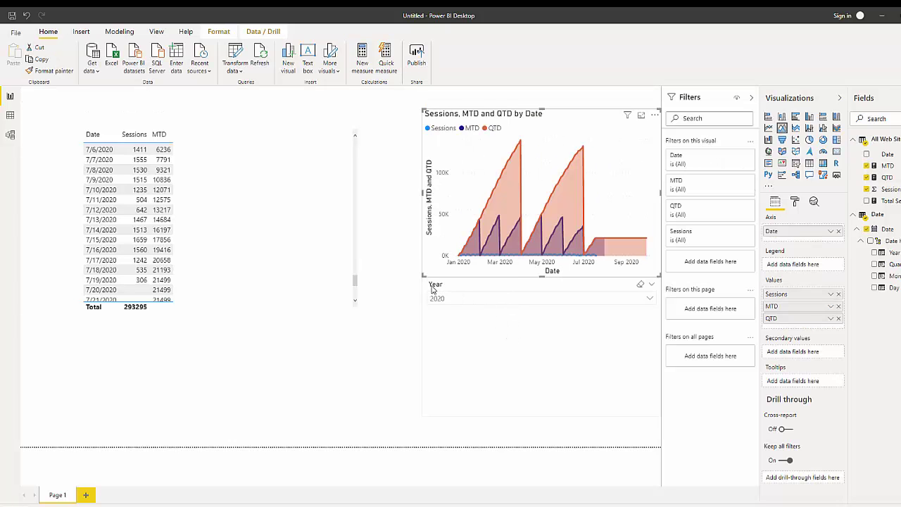
drag(422, 277, 393, 301)
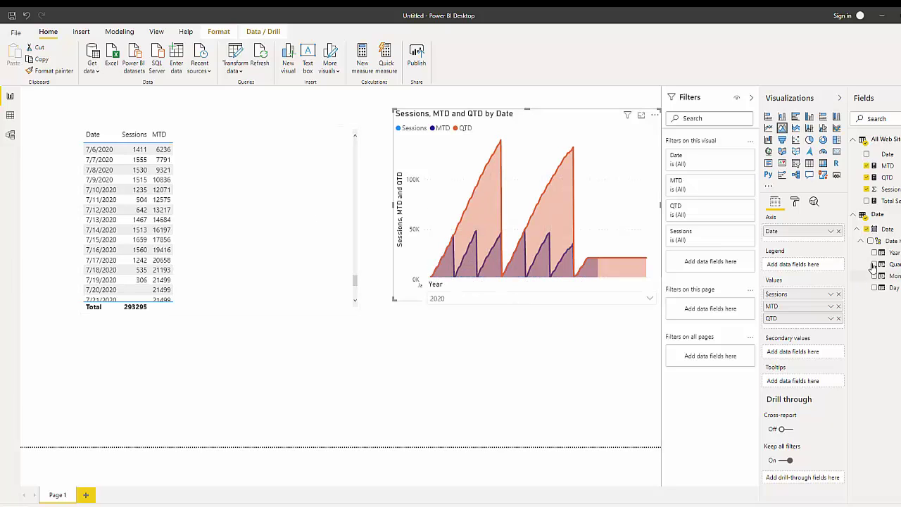
drag(891, 182, 353, 280)
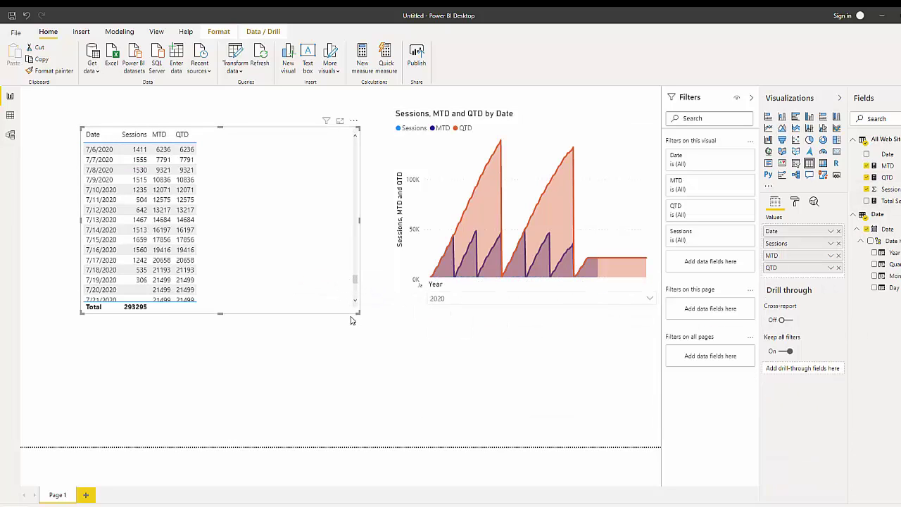
Step: Widen the table's QTD column so six-digit values fit on one line, and make the table visual narrower and slightly taller
scroll(205, 216, up, 10)
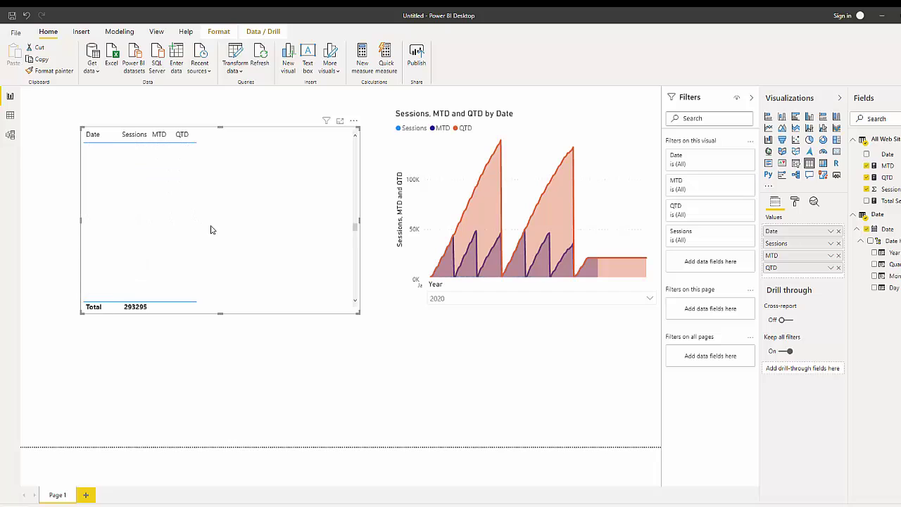
scroll(218, 231, up, 8)
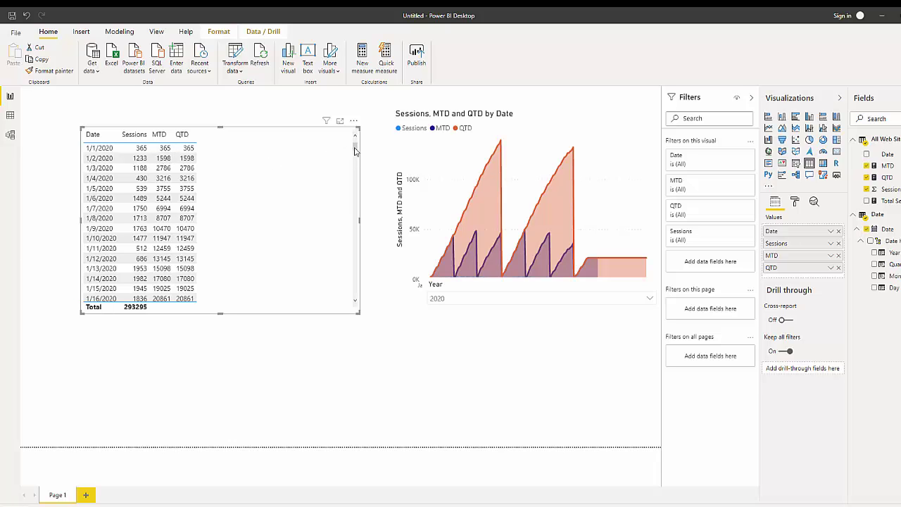
drag(356, 151, 353, 160)
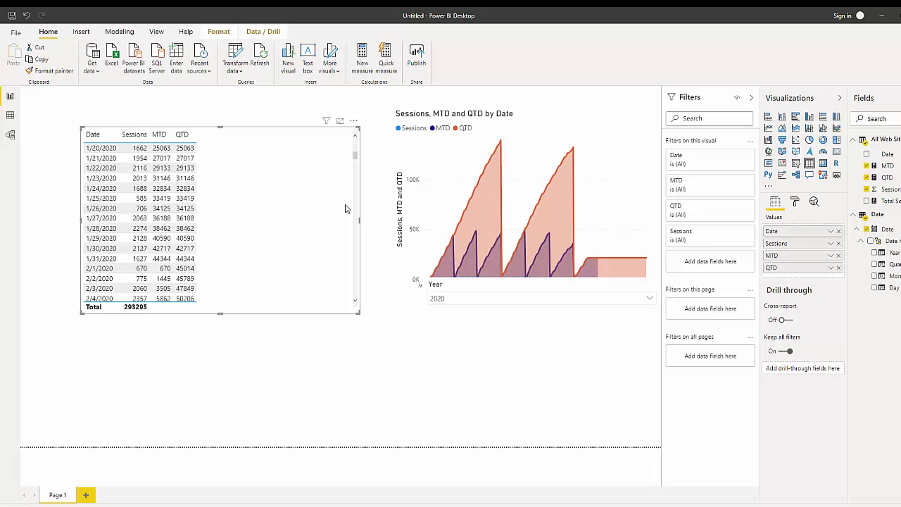
drag(355, 159, 350, 203)
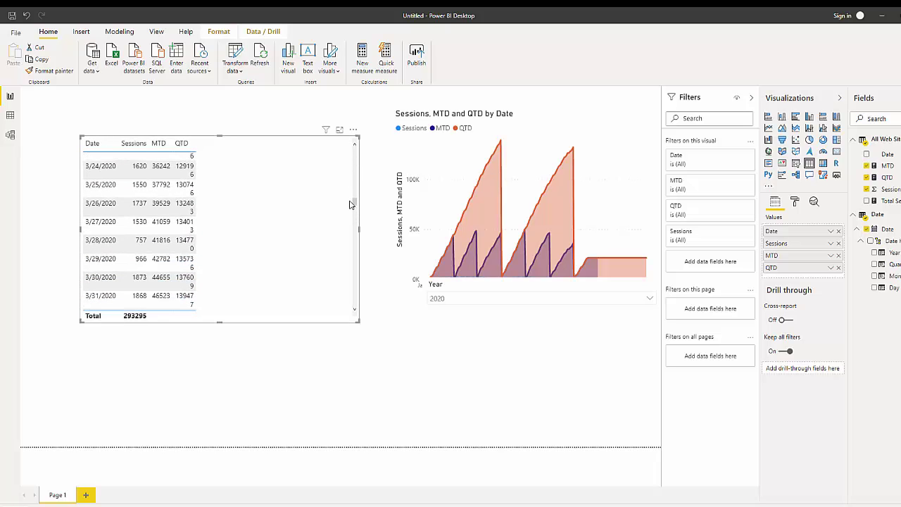
drag(196, 145, 214, 145)
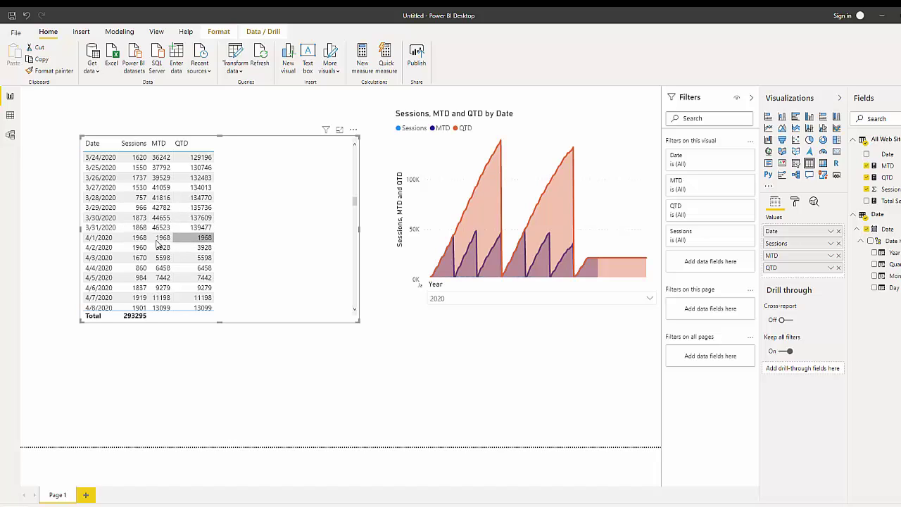
click(327, 354)
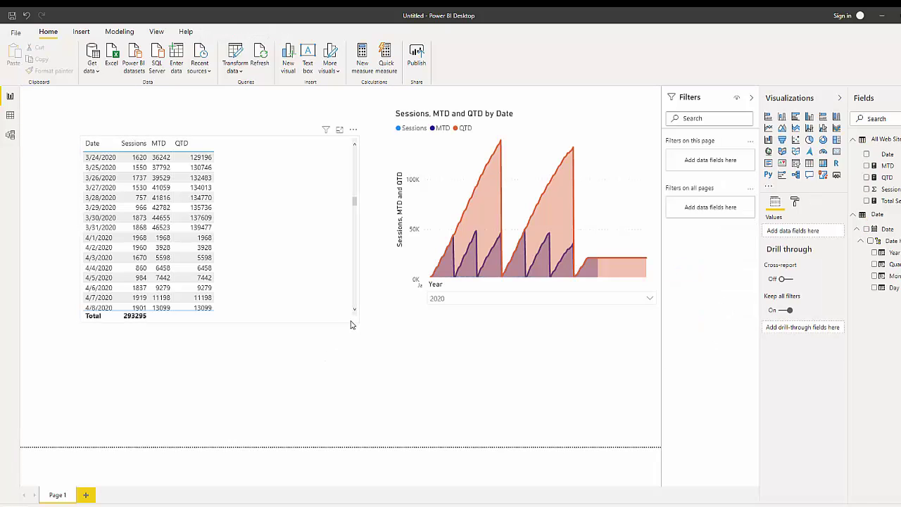
click(353, 323)
drag(357, 320, 332, 332)
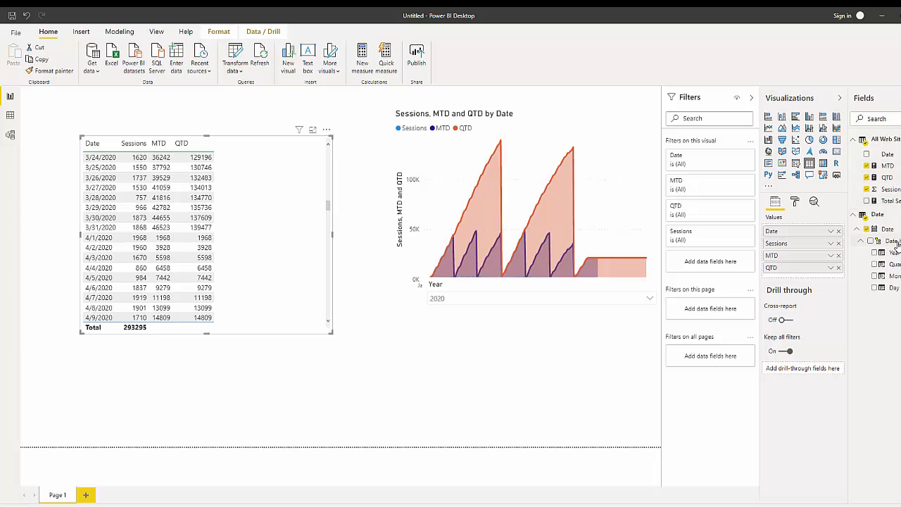
Step: Copy the MTD measure's CALCULATE expression into another new measure in All Web Site Data
click(891, 201)
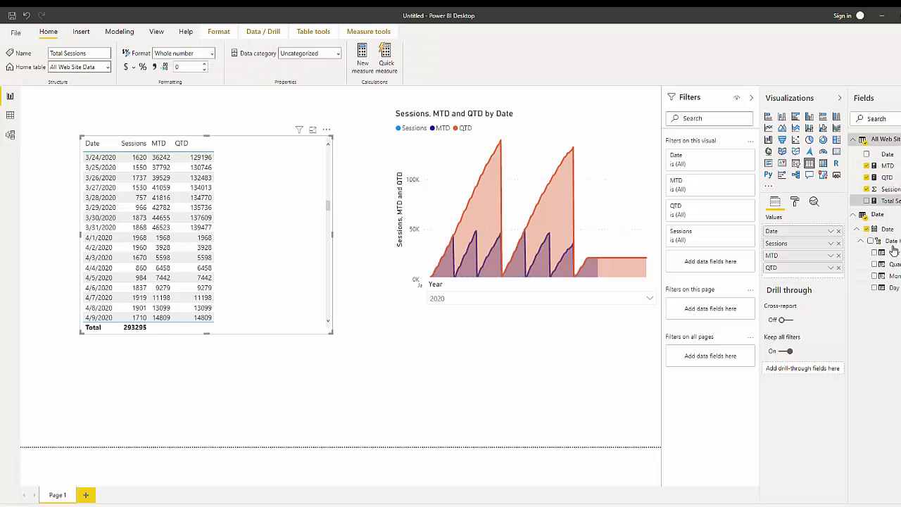
click(888, 166)
drag(254, 93, 96, 94)
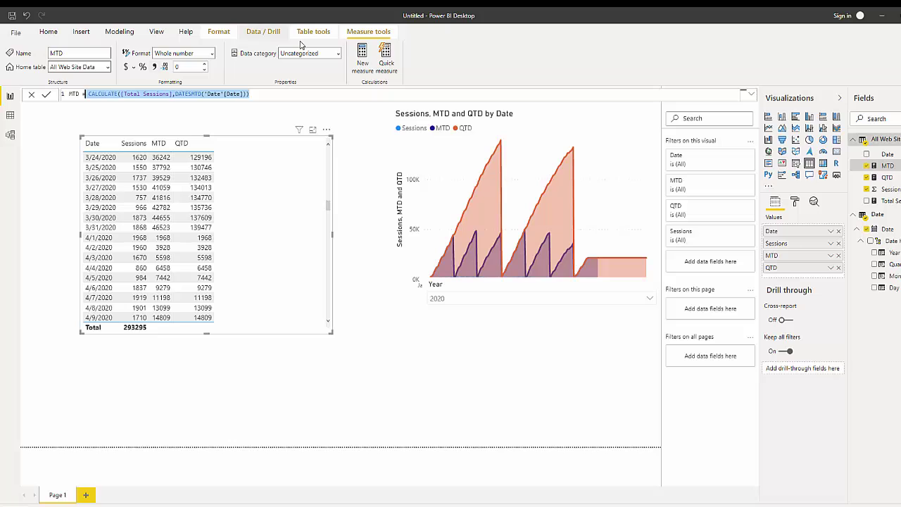
key(Escape)
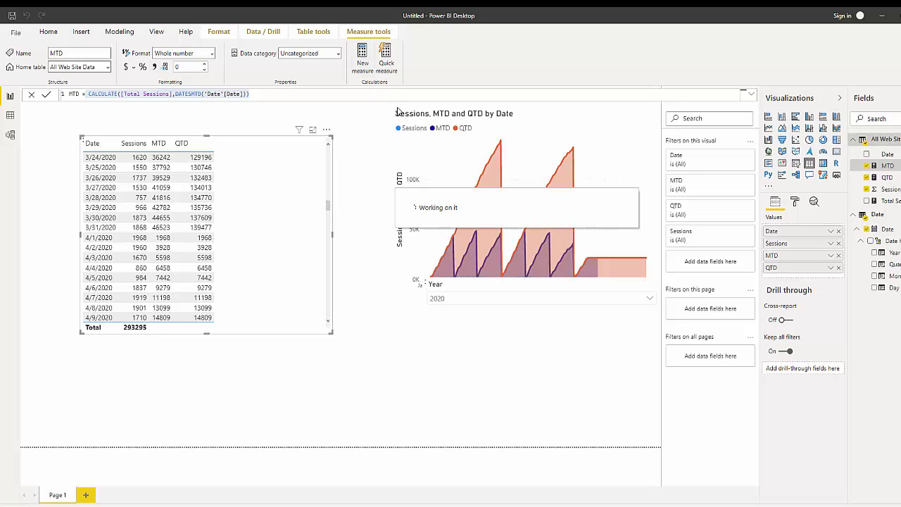
click(363, 57)
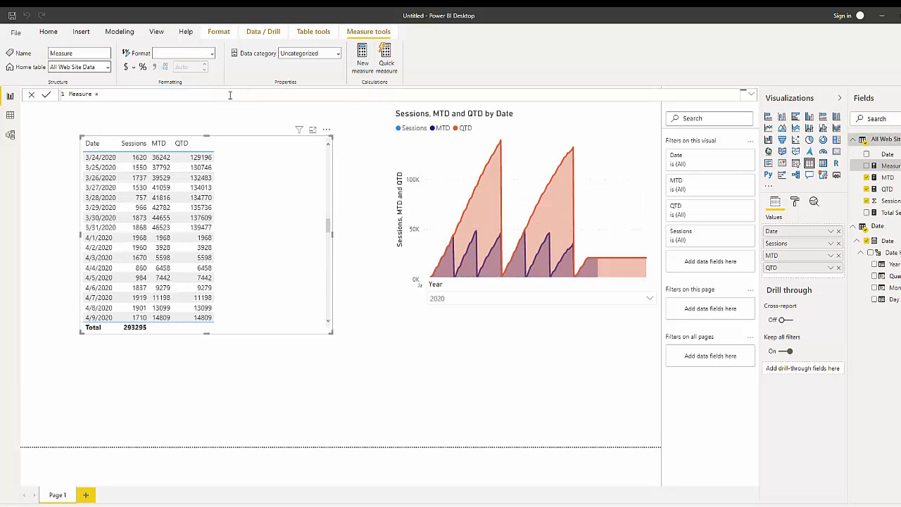
text(CALCULATE([Total Sessions],DATESMTD('Date'[Date])))
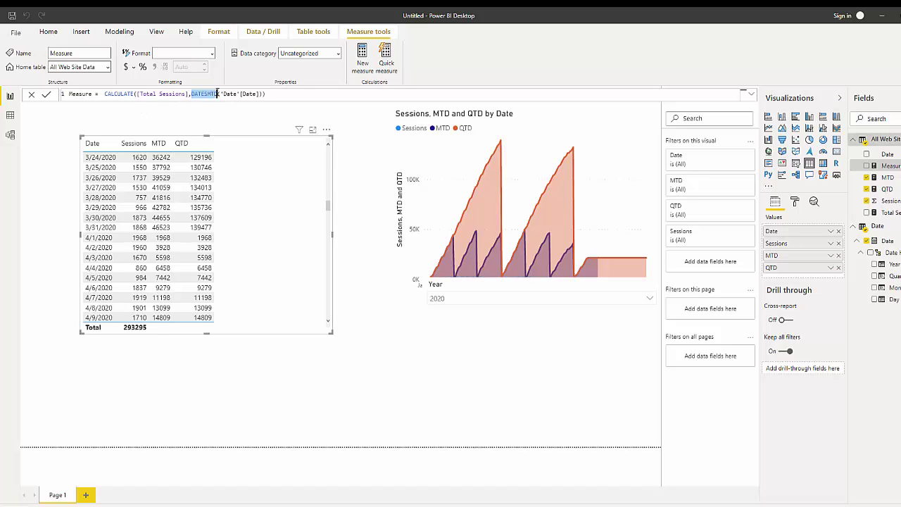
Step: Replace the DATESMTD function with DATESYTD in the new measure's formula
text(date)
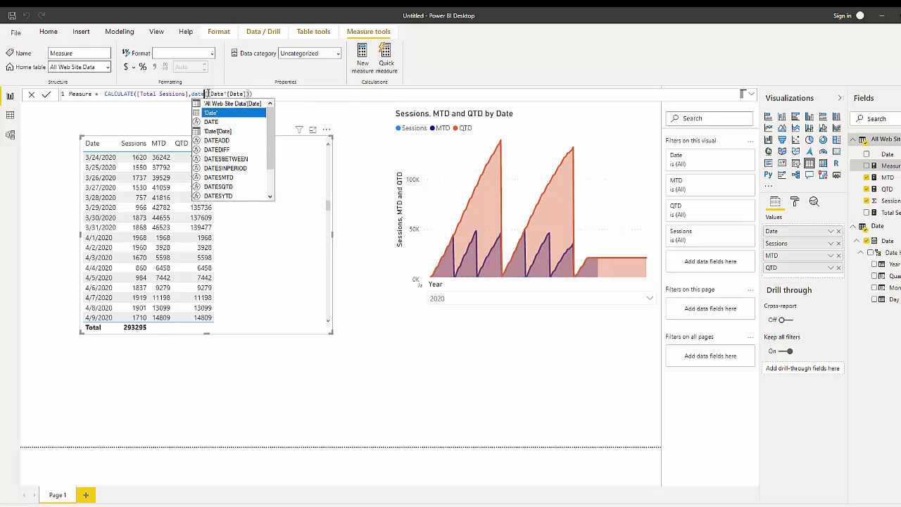
text(s)
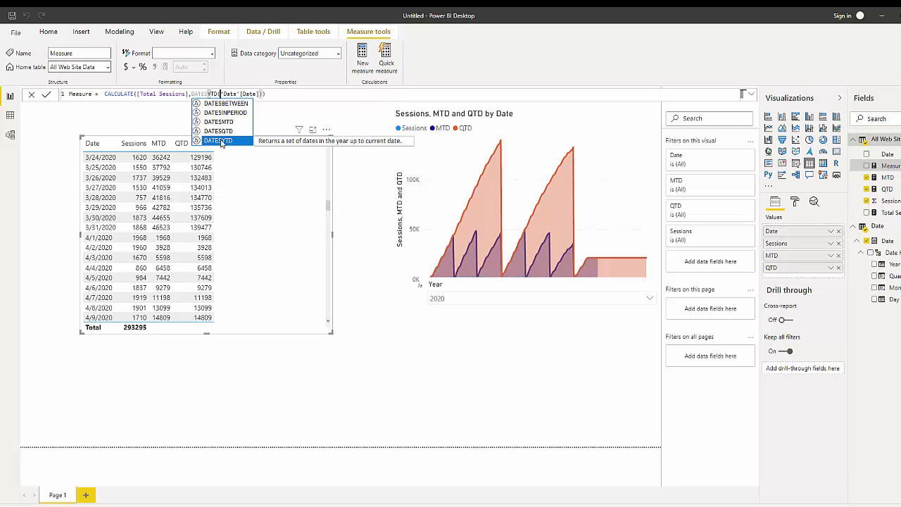
double_click(220, 141)
Step: Name the new measure YTD and commit its formula
drag(95, 94, 64, 98)
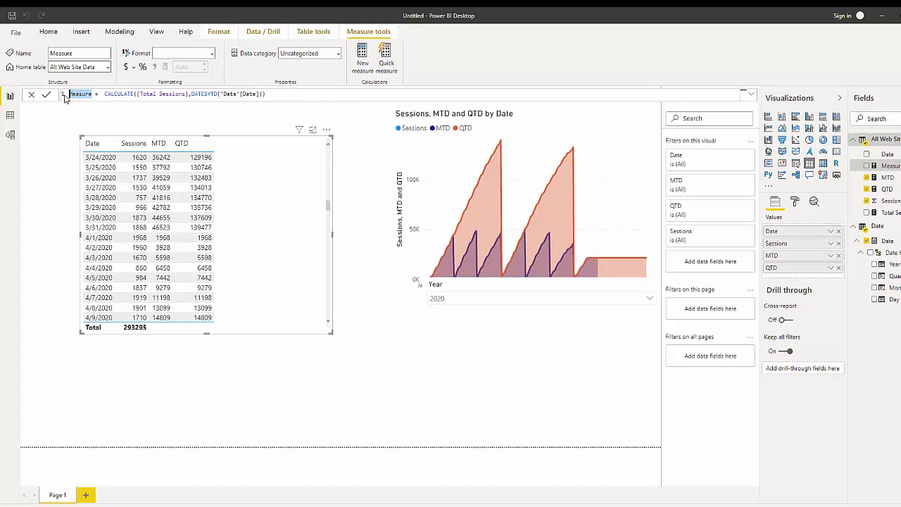
text(YTD)
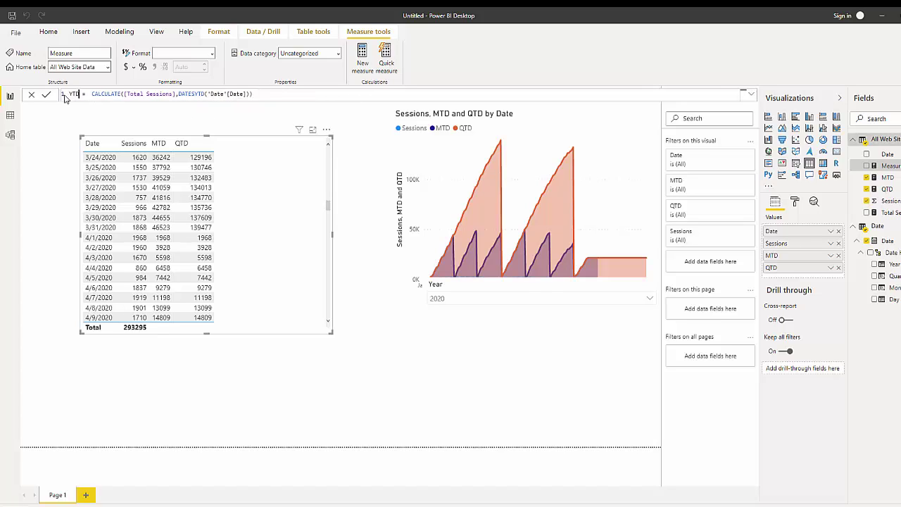
key(Return)
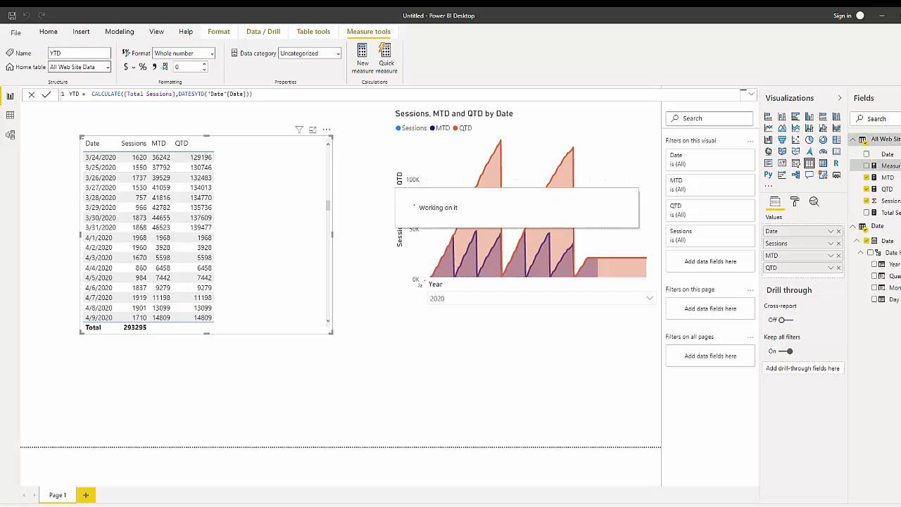
Step: Add the YTD measure to the area chart and rearrange the layout with a smaller chart and the Year slicer beneath it
drag(888, 213, 603, 246)
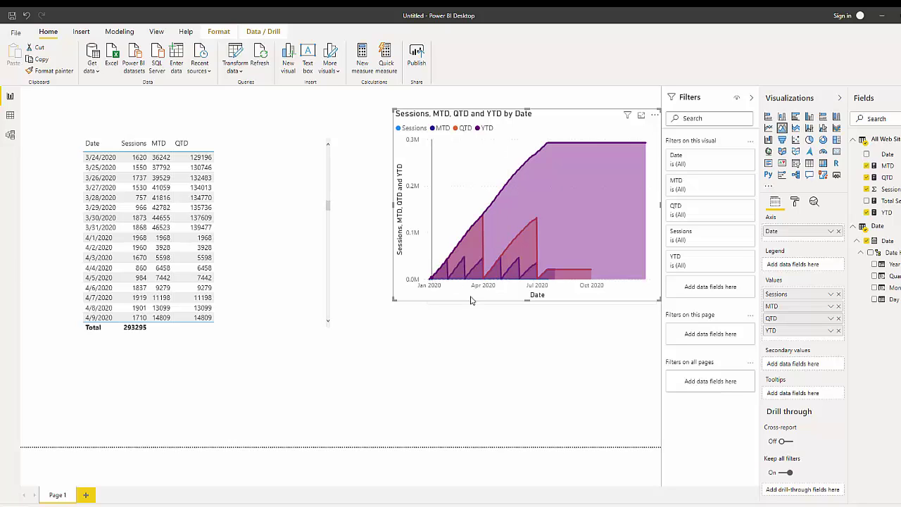
drag(657, 298, 625, 242)
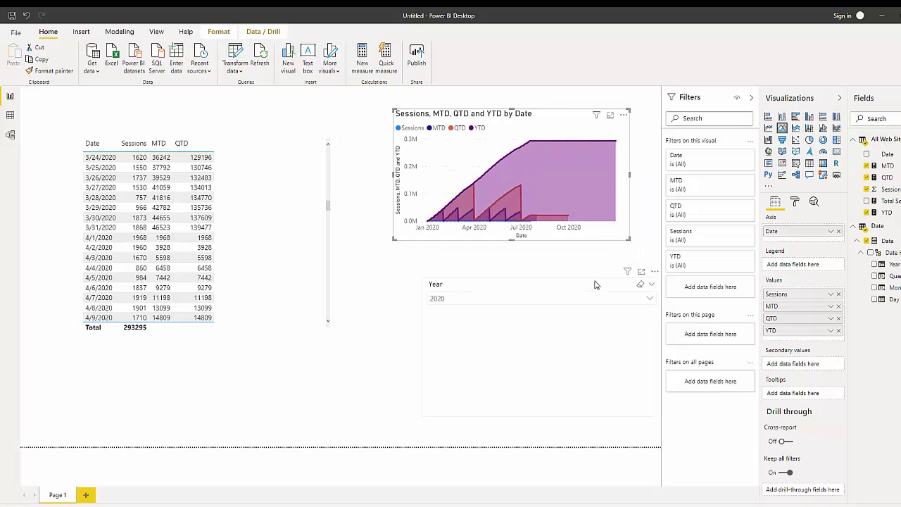
drag(596, 284, 543, 272)
Step: Add 2019 to the 2020 selection in the Year slicer and inspect the year-end YTD peak in the area chart
click(612, 289)
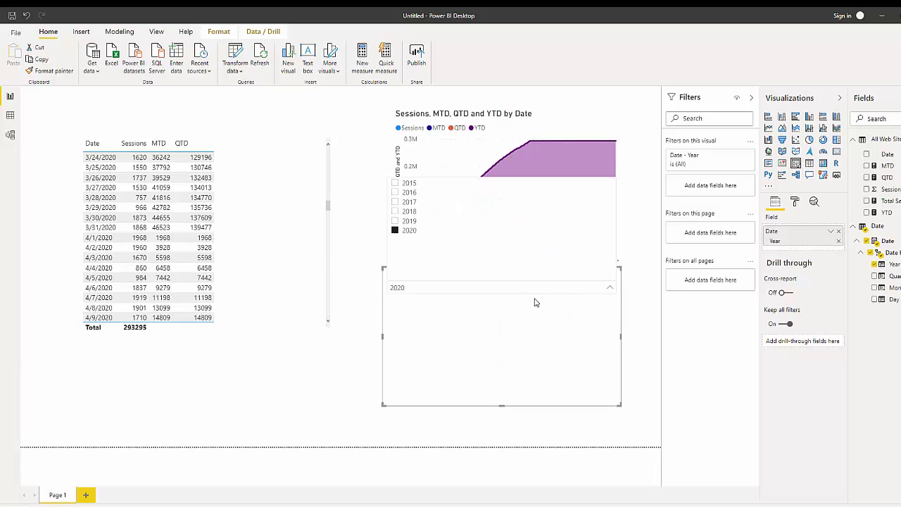
ctrl+click(395, 221)
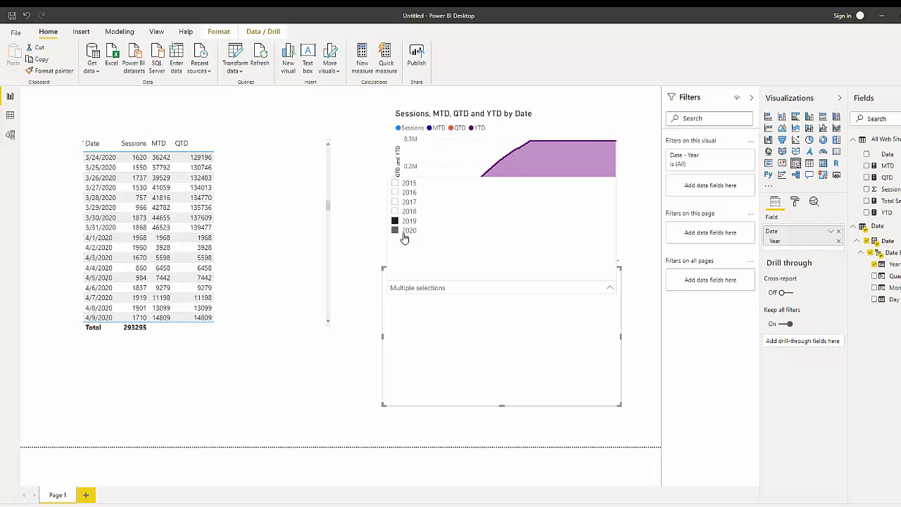
click(564, 116)
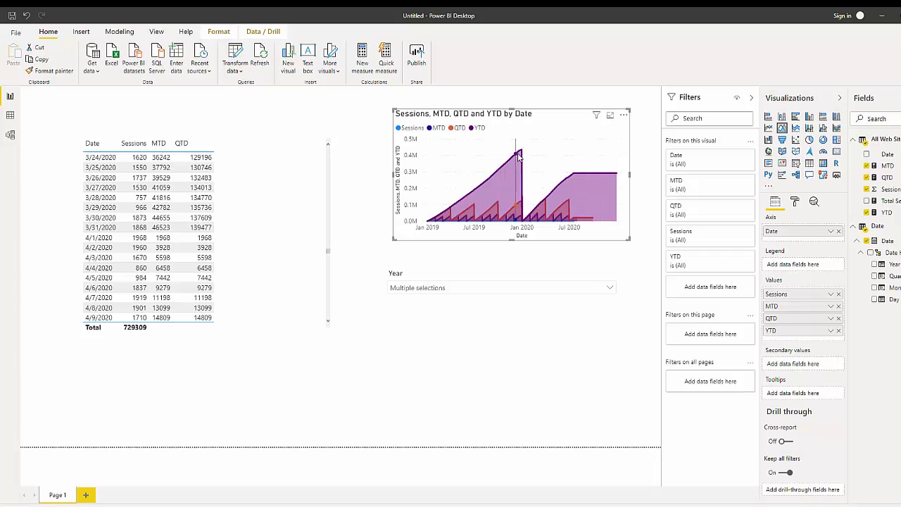
mouse_move(522, 155)
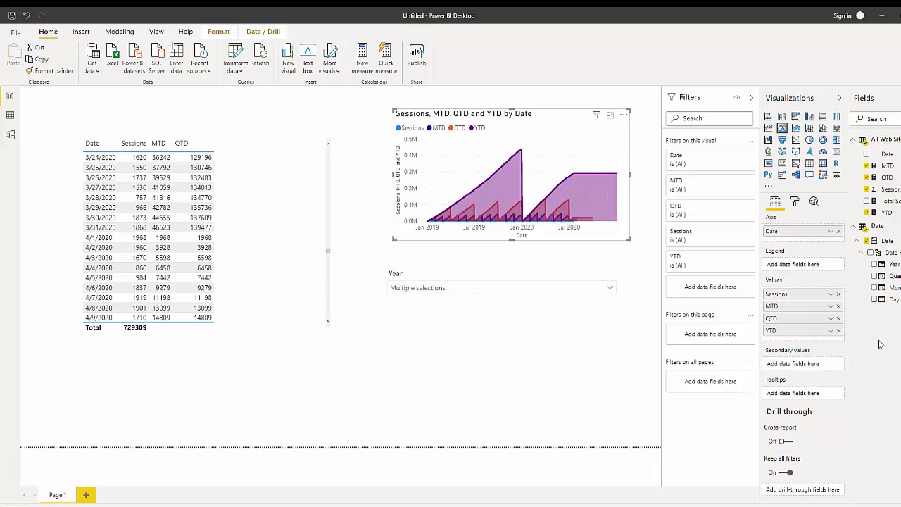
Step: Add the YTD measure to the table visual and widen its Date column so the December 2019 dates fit on one line
drag(886, 211, 292, 277)
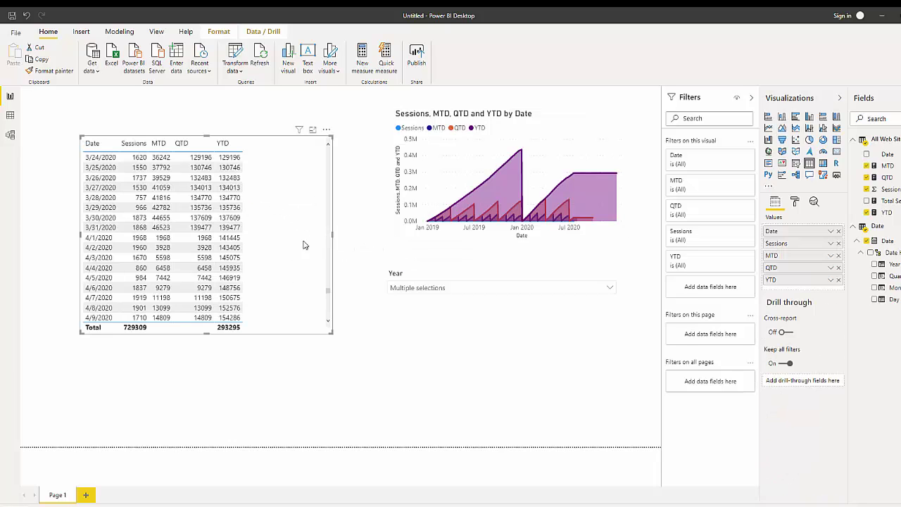
scroll(289, 283, down, 15)
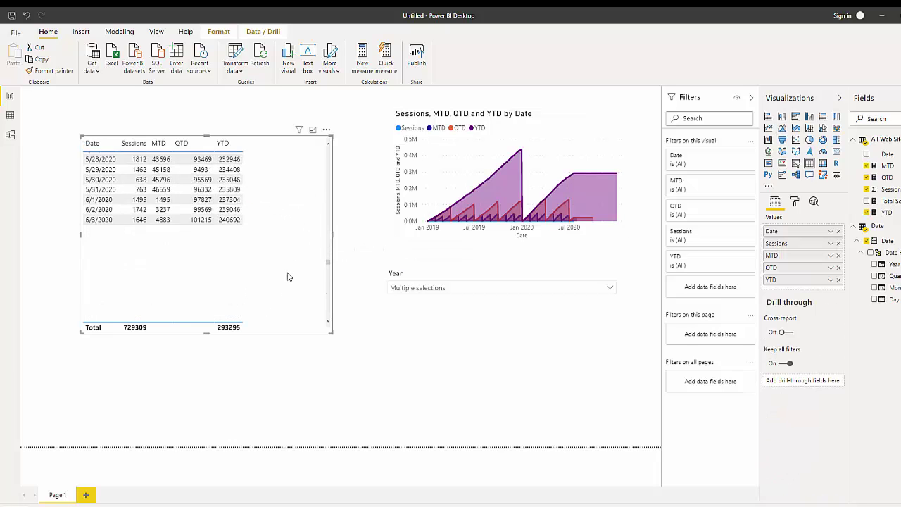
scroll(294, 275, up, 20)
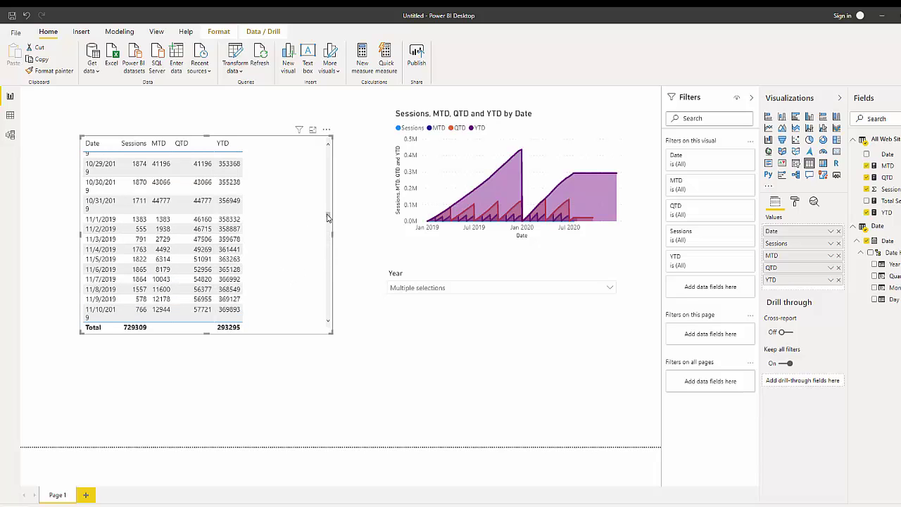
drag(327, 213, 323, 152)
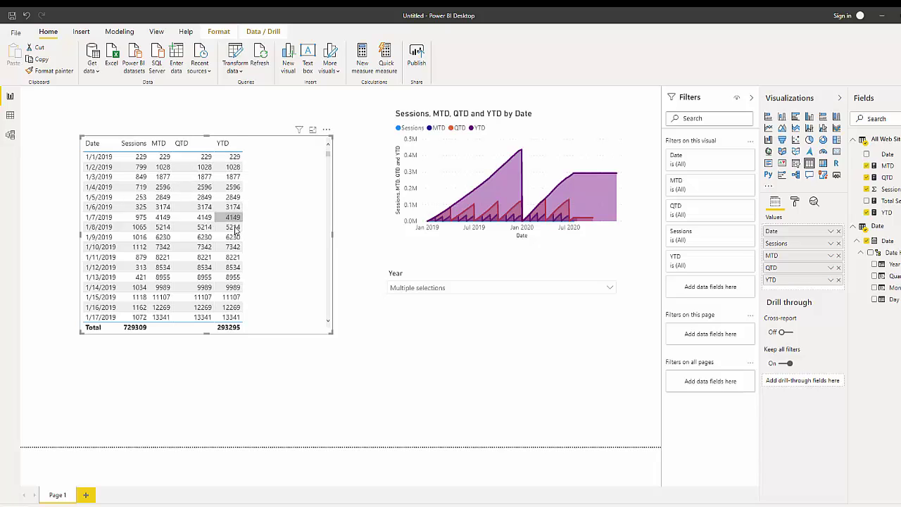
scroll(237, 240, down, 9)
scroll(238, 250, down, 20)
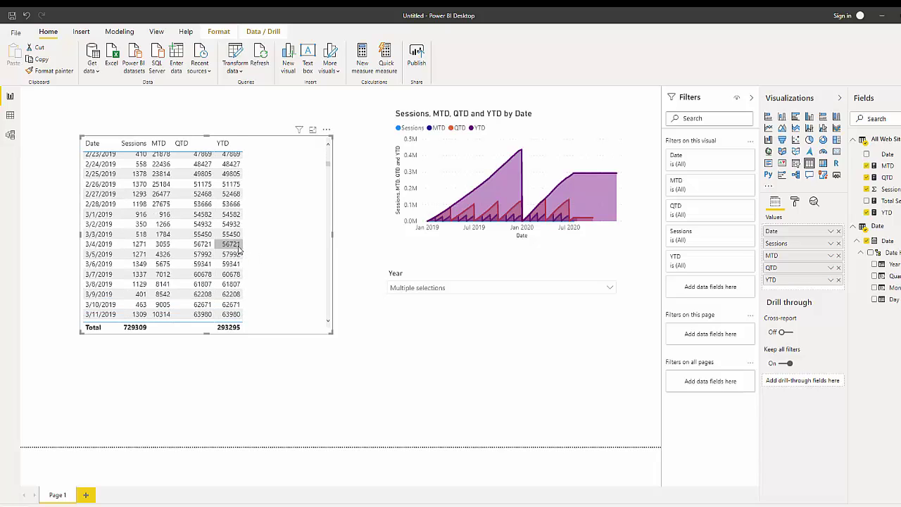
scroll(240, 251, down, 15)
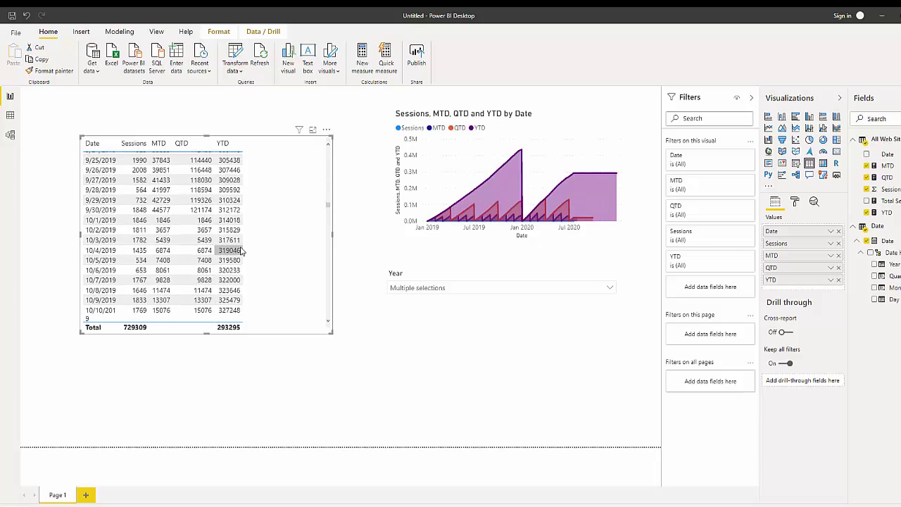
scroll(239, 251, down, 11)
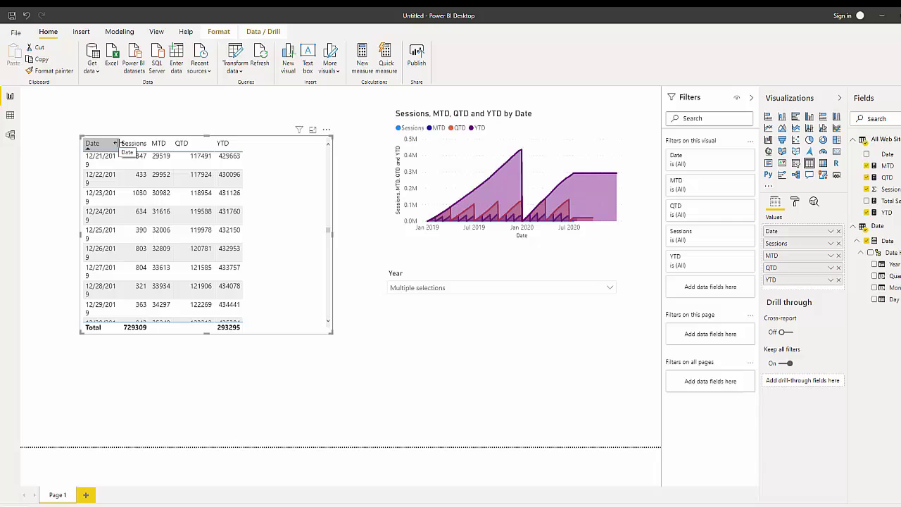
scroll(220, 224, down, 11)
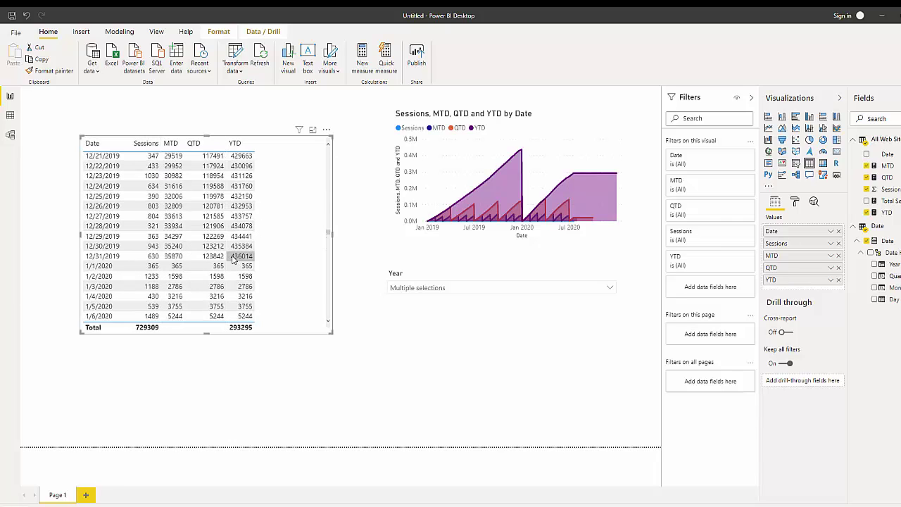
click(358, 343)
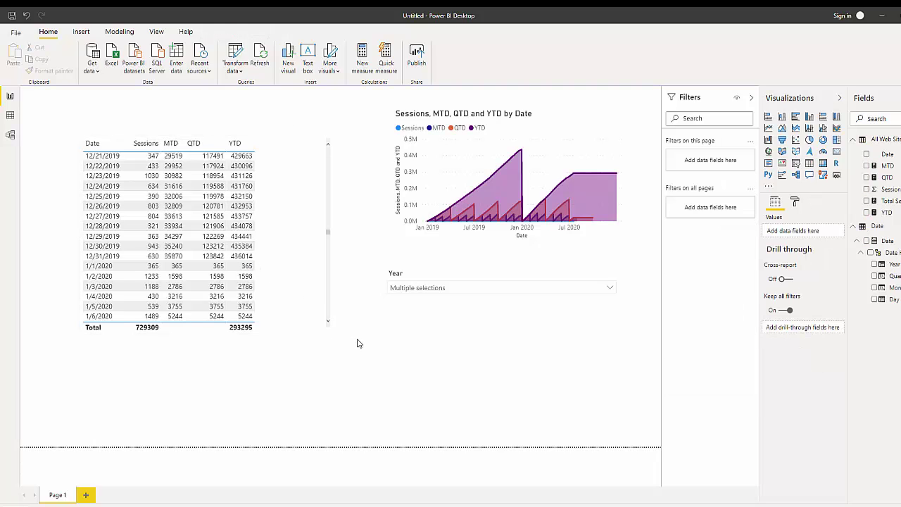